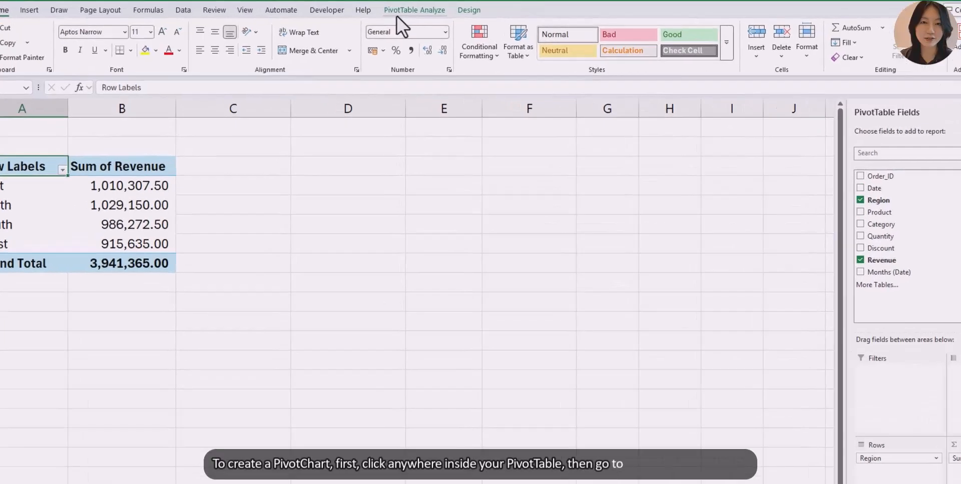
- Insert a 2-D clustered column PivotChart from the revenue-by-region PivotTable
left_click(406, 9)
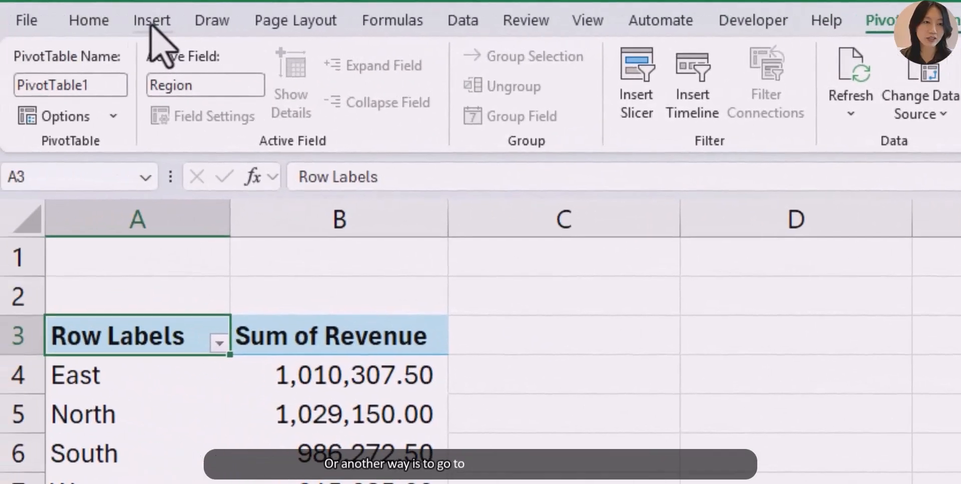
left_click(150, 25)
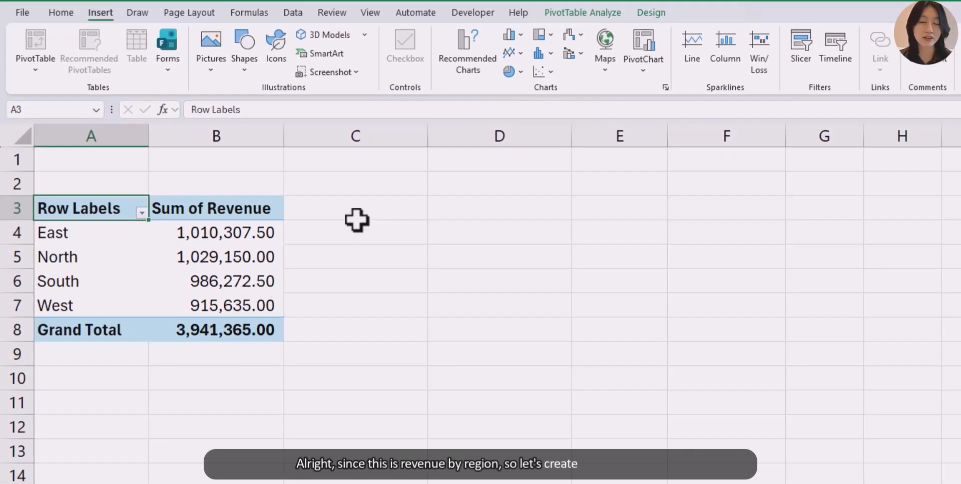
left_click(511, 36)
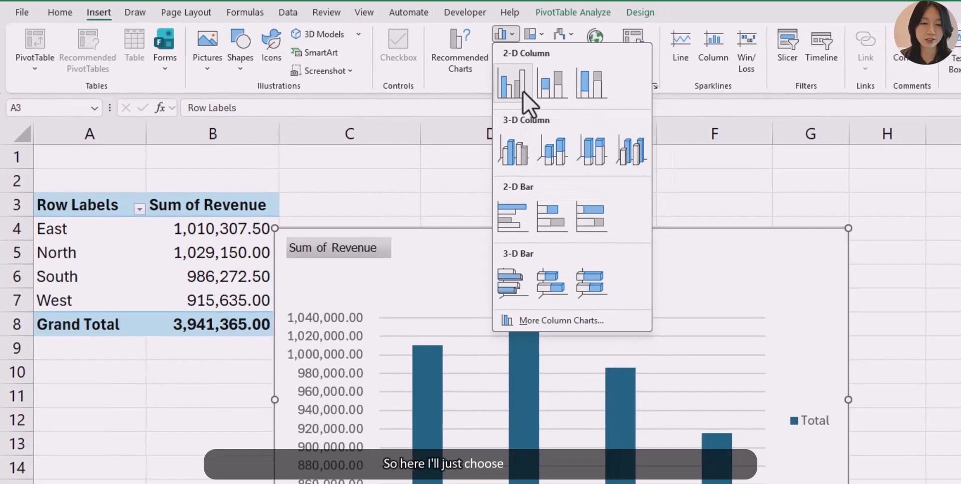
left_click(523, 91)
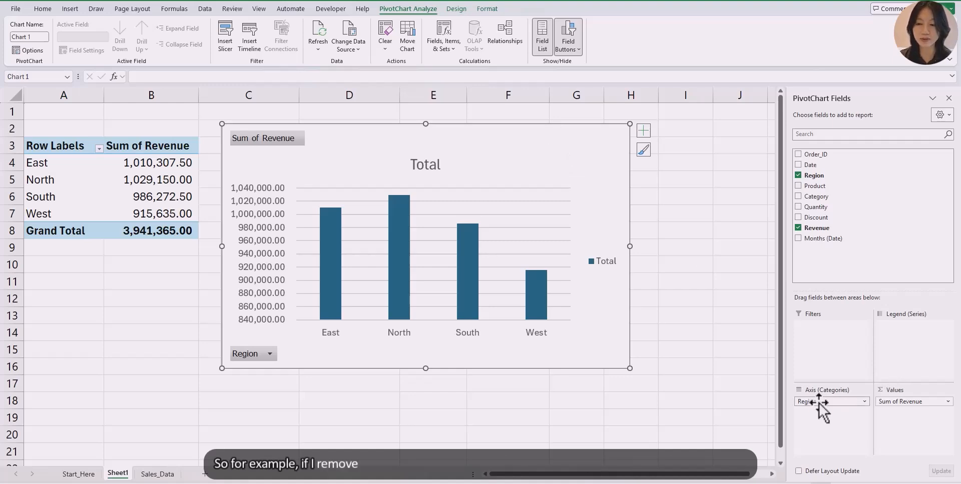
- Remove the Region field from the chart's axis and add it back
left_click_drag(819, 403, 690, 427)
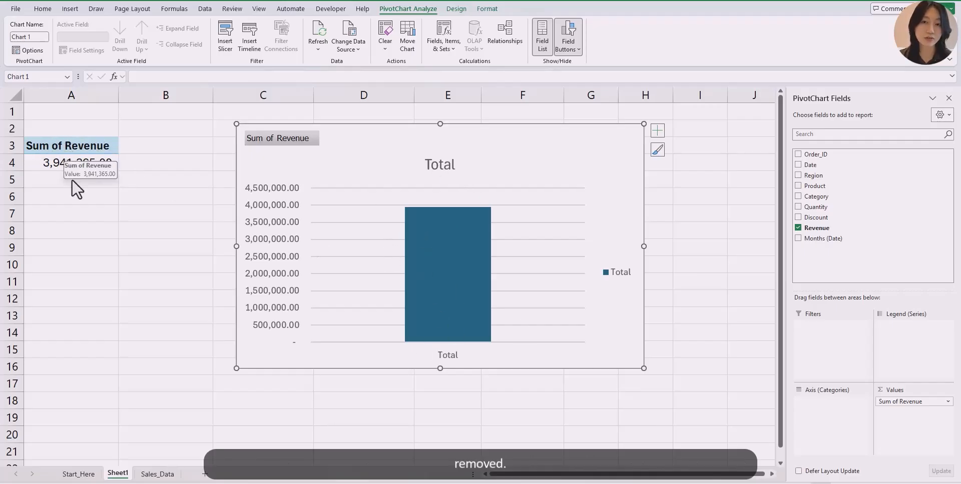
left_click_drag(811, 175, 828, 415)
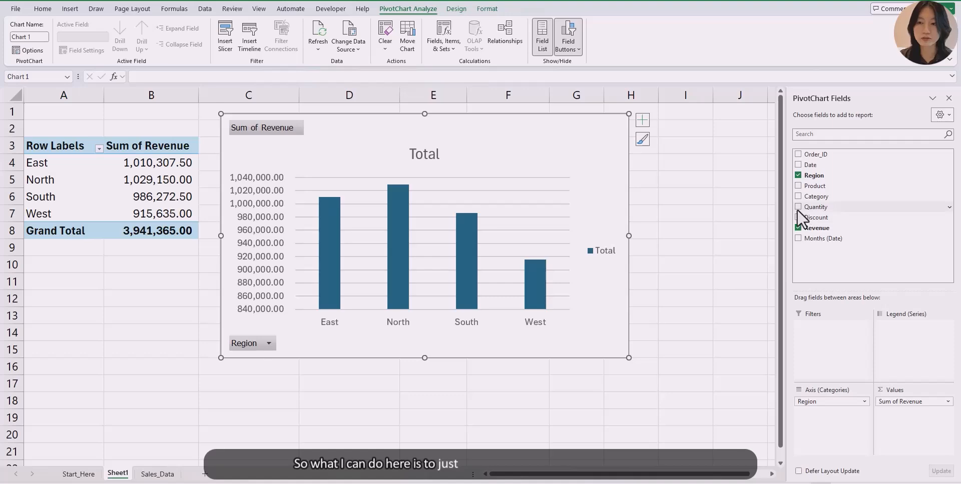
- Add Quantity to the values and move the chart to the right of the PivotTable
left_click_drag(798, 210, 909, 426)
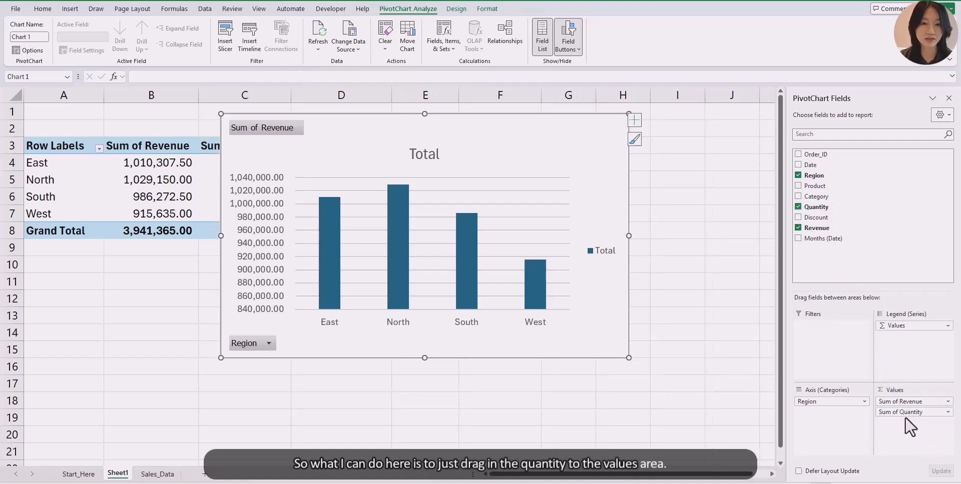
left_click_drag(532, 155, 635, 154)
left_click(154, 164)
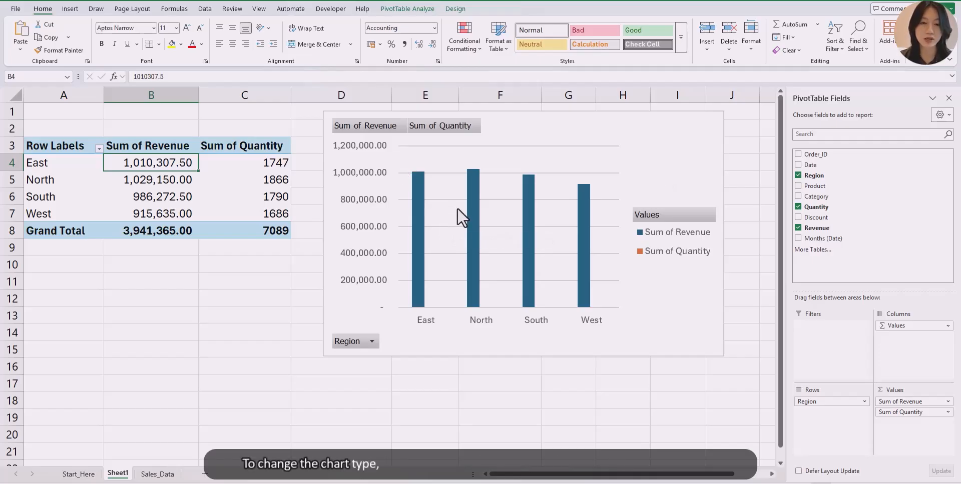
- Change the chart to a combo with Sum of Quantity as a line on the secondary axis
right_click(456, 225)
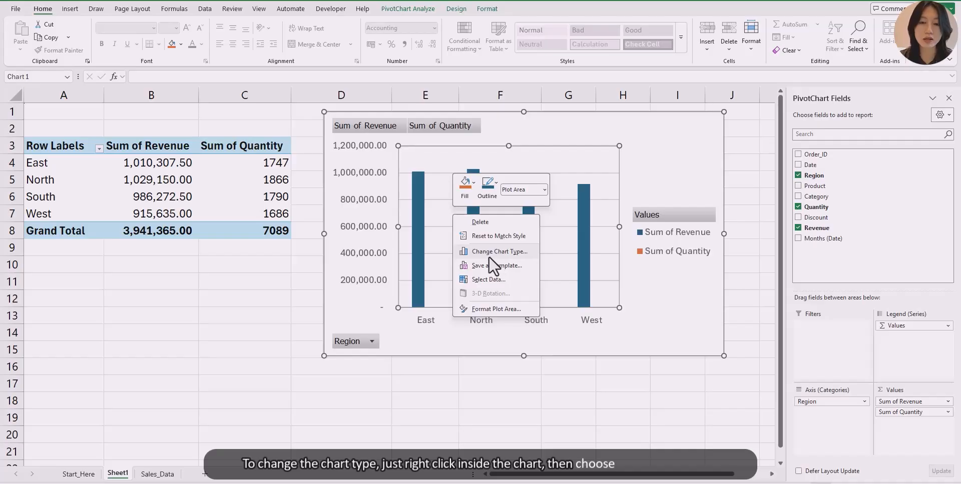
left_click(503, 255)
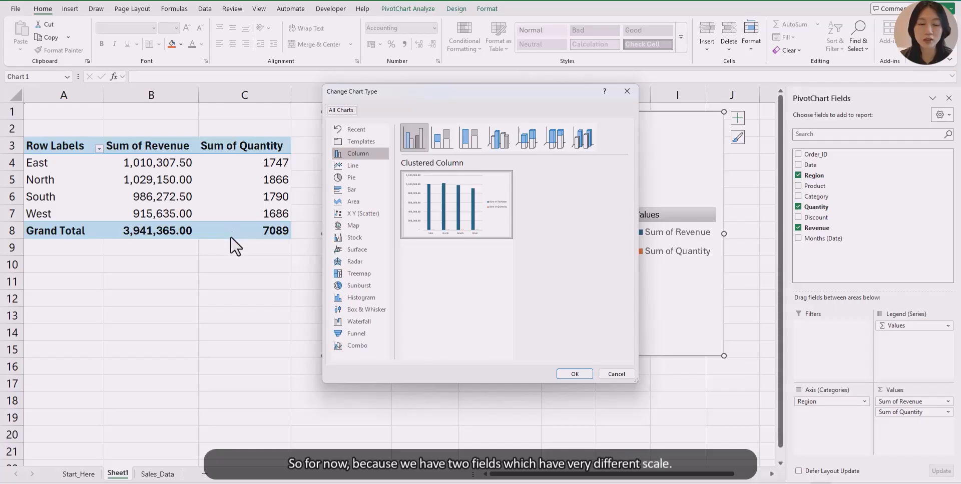
left_click(360, 347)
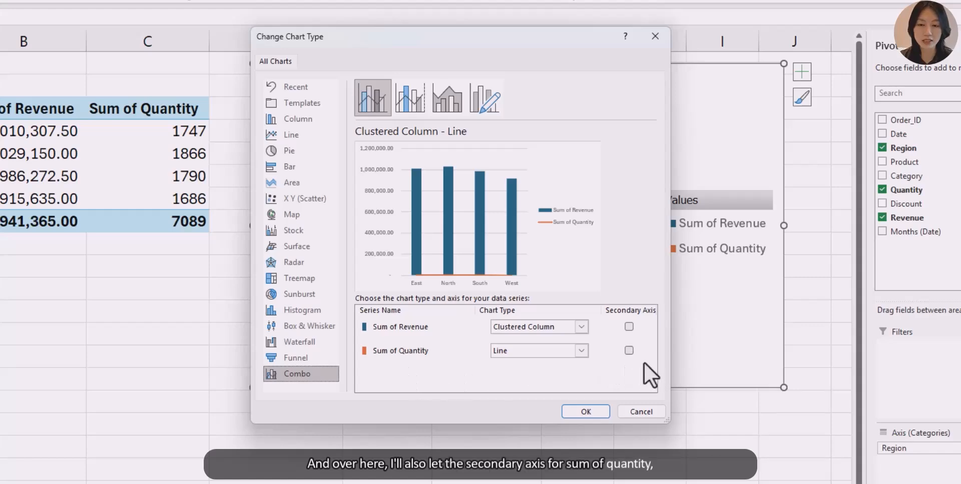
left_click(629, 352)
left_click(571, 414)
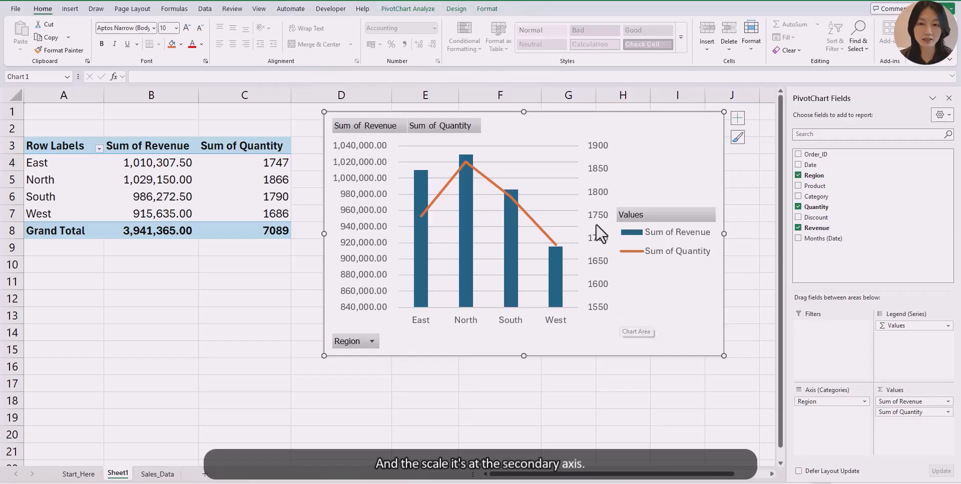
- Shift the combo chart slightly to the left
left_click(600, 200)
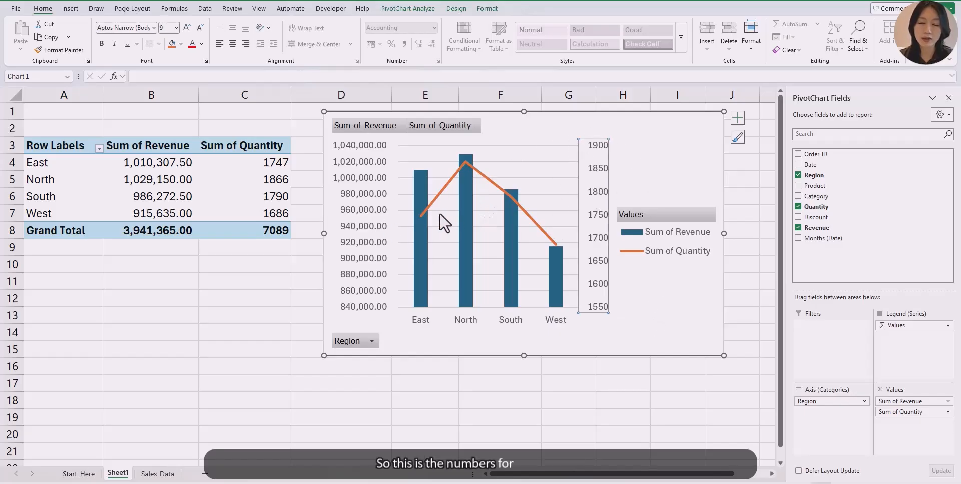
left_click(618, 326)
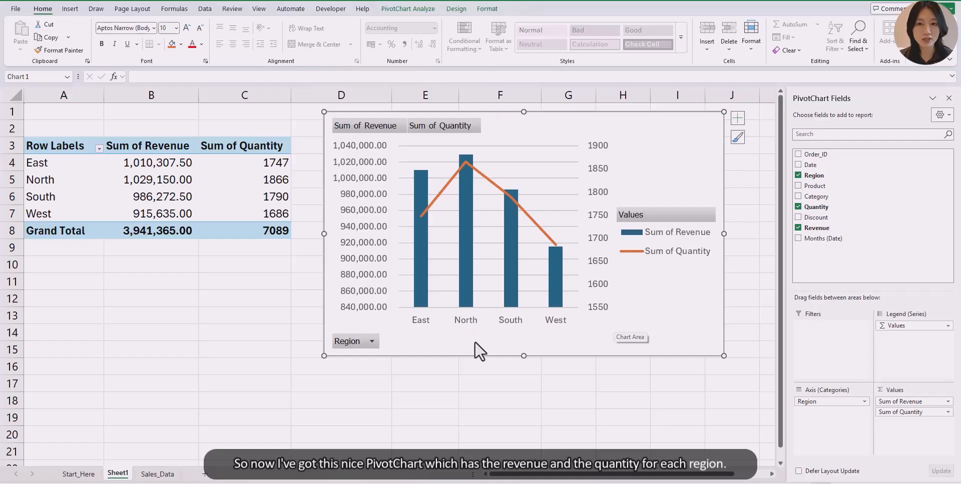
left_click_drag(649, 165, 639, 165)
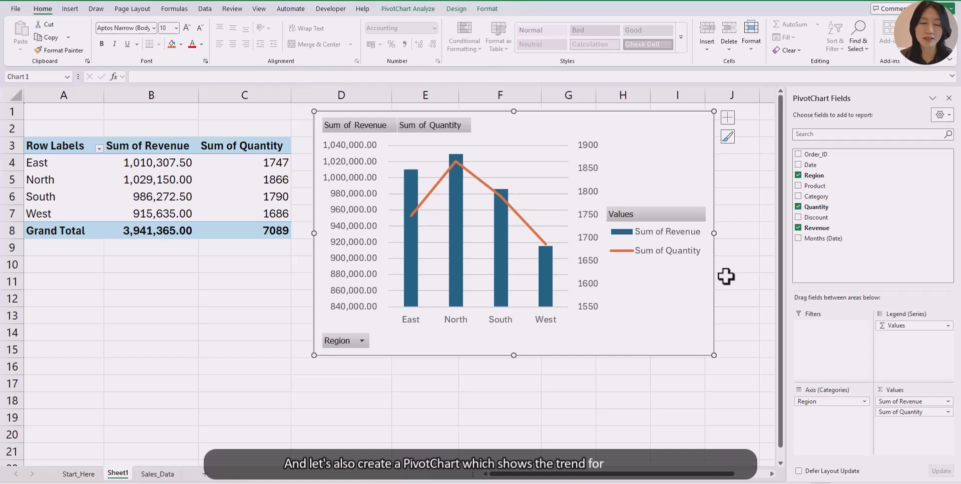
- Copy the region PivotTable and paste a duplicate at cell A15
left_click(75, 163)
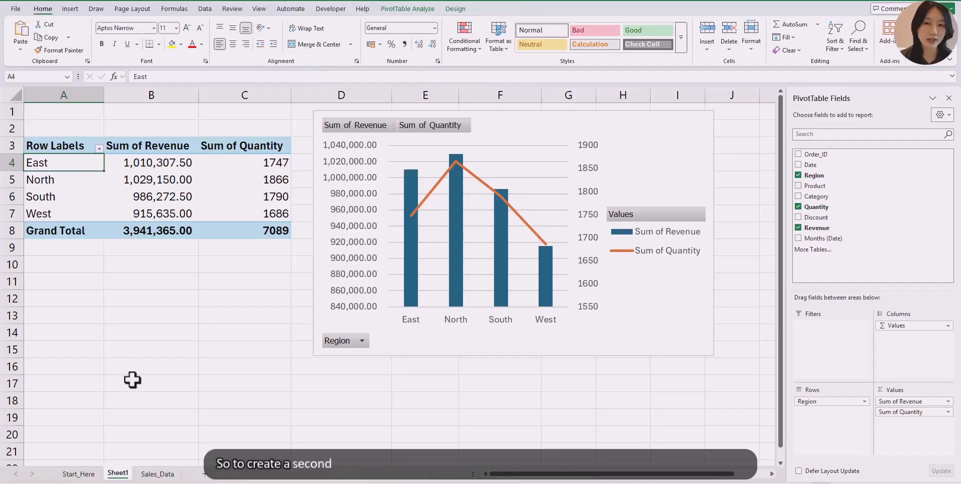
left_click(157, 473)
scroll(211, 400, "up", 1)
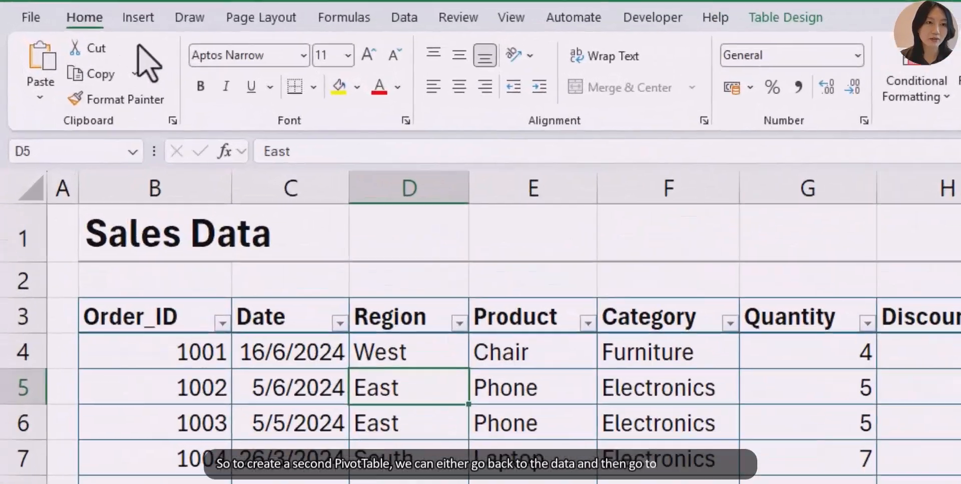
left_click(71, 9)
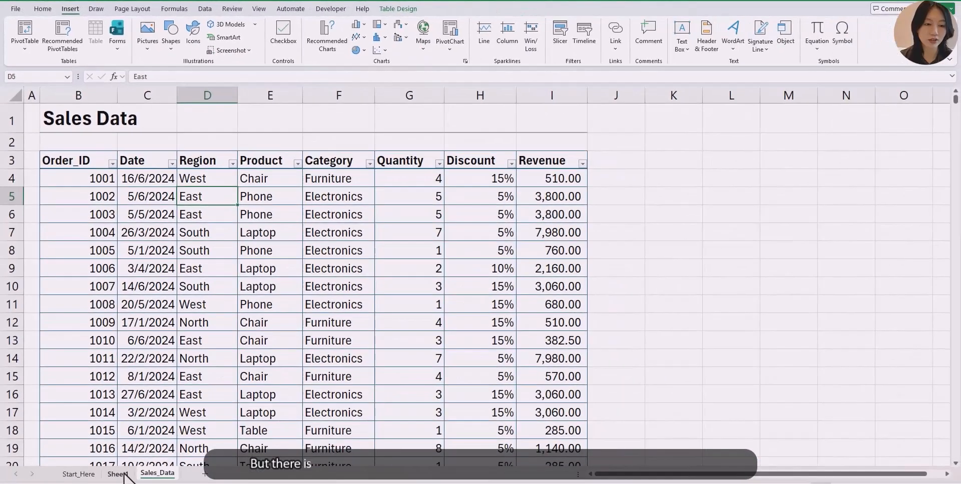
left_click(120, 474)
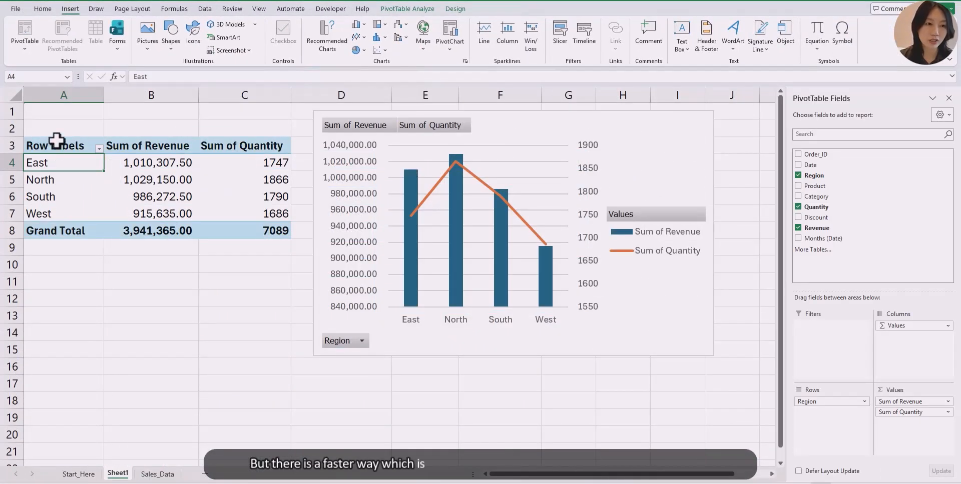
left_click_drag(58, 146, 258, 232)
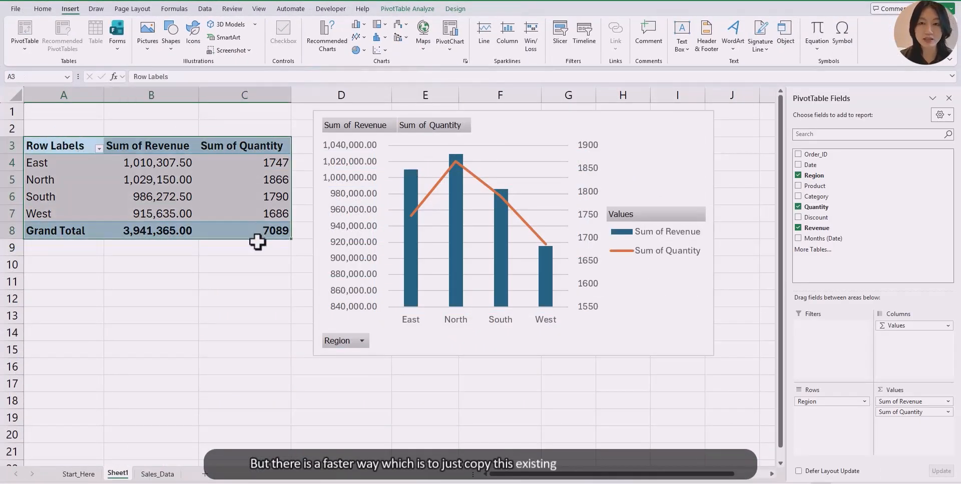
key("ctrl+c")
left_click(95, 351)
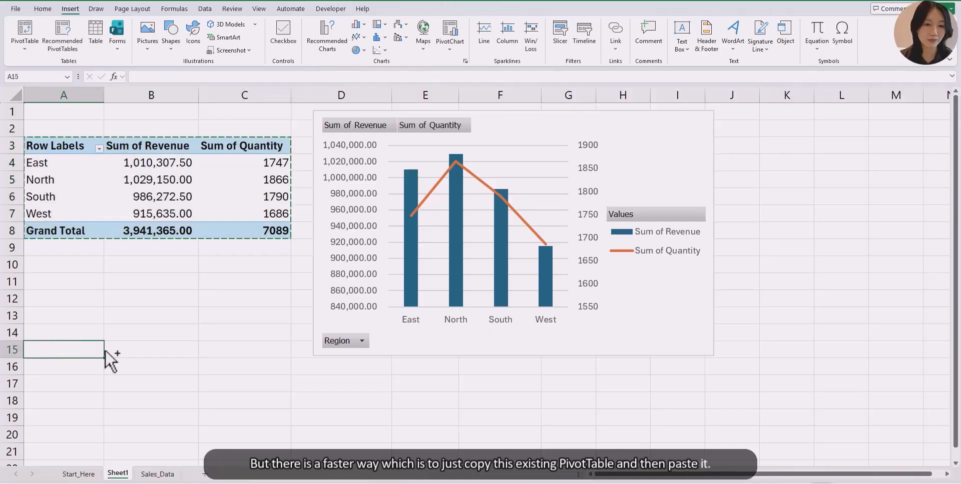
key("ctrl+v")
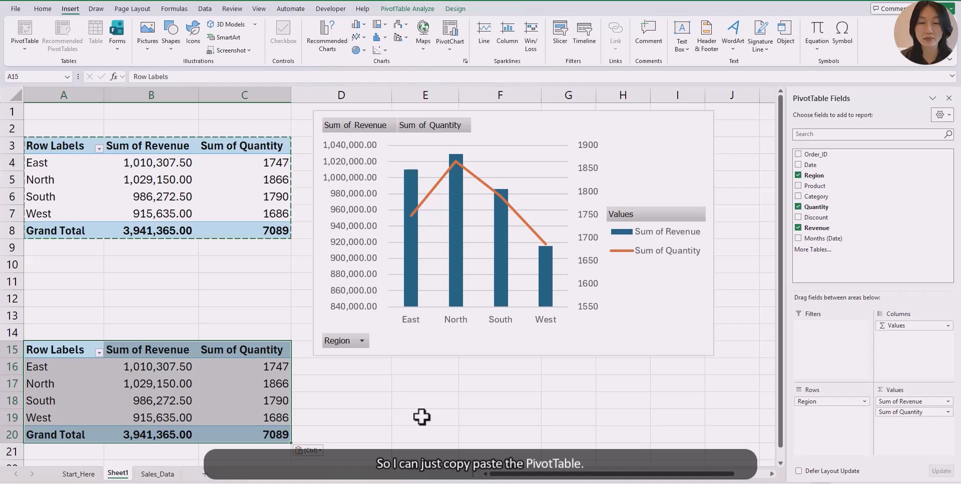
left_click(422, 389)
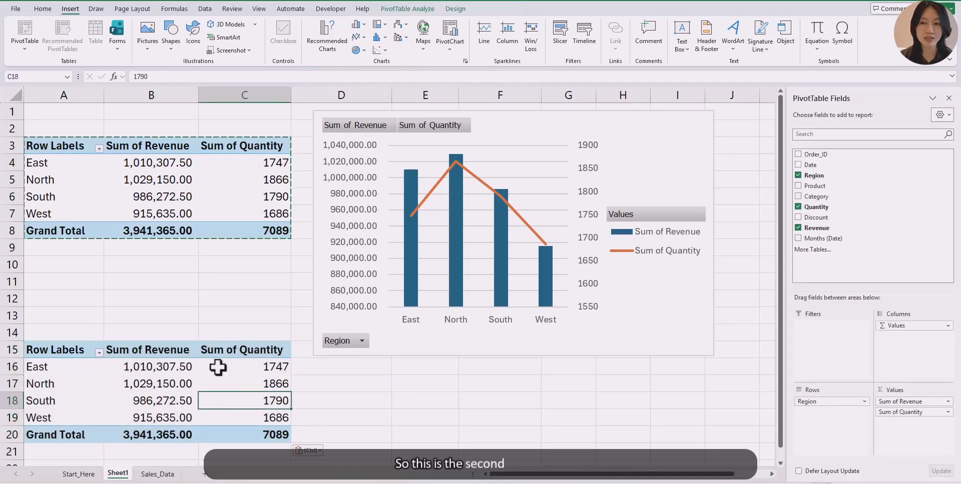
key("Escape")
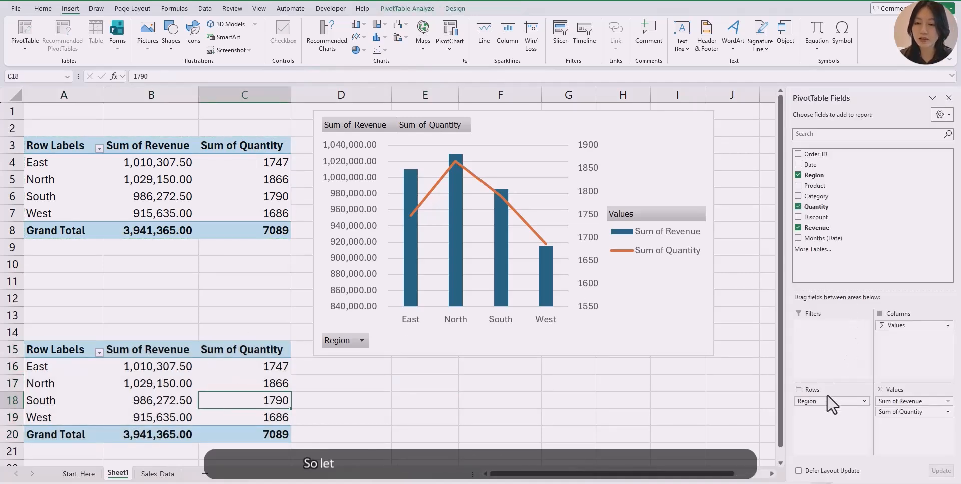
- Rebuild the copied PivotTable to show Sum of Revenue by Months (Date), removing Region and Quantity
left_click_drag(828, 402, 691, 412)
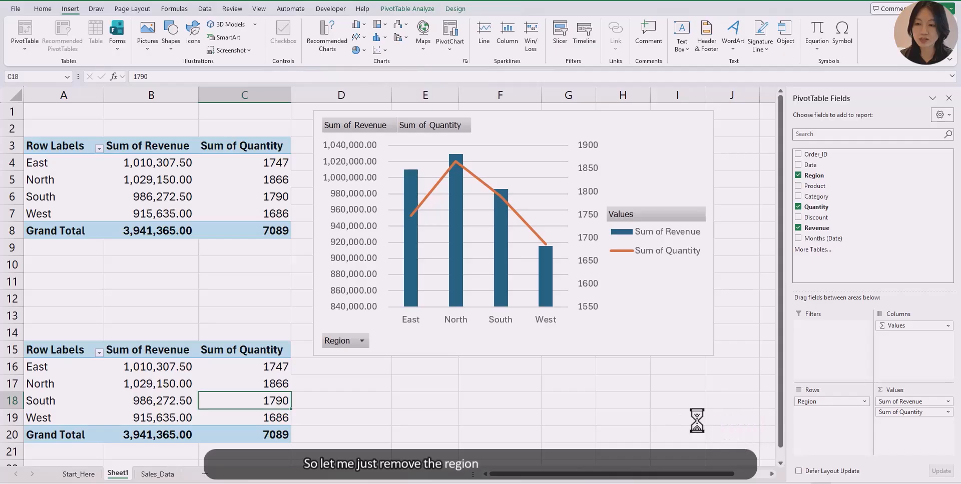
left_click_drag(927, 413, 671, 422)
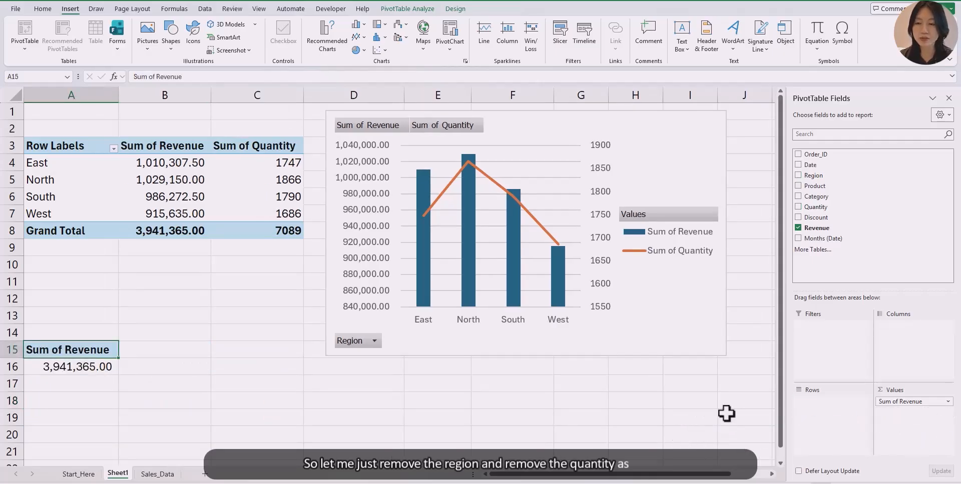
left_click_drag(821, 239, 850, 432)
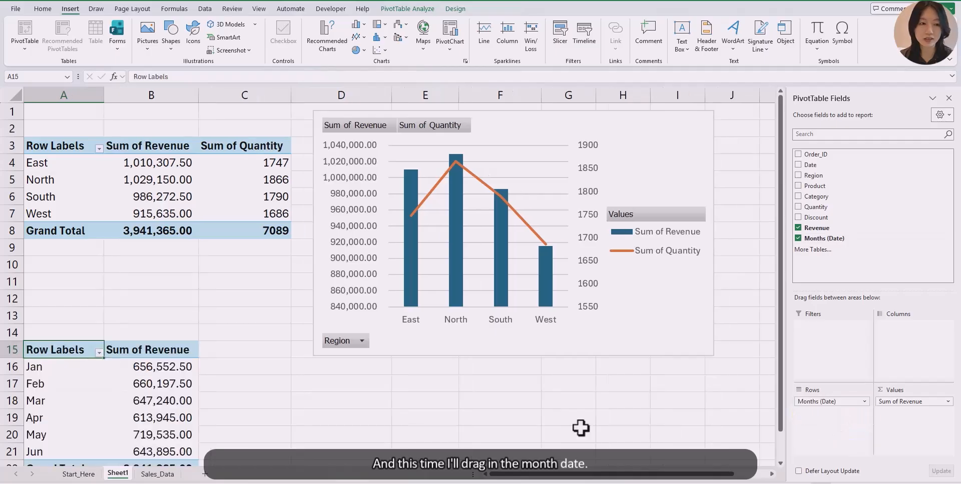
scroll(233, 409, "down", 1)
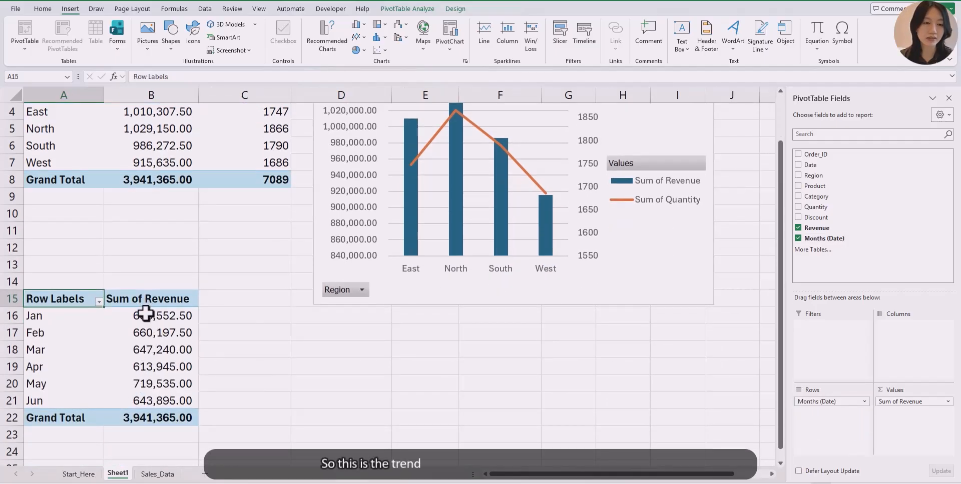
left_click_drag(142, 316, 145, 384)
left_click(220, 384)
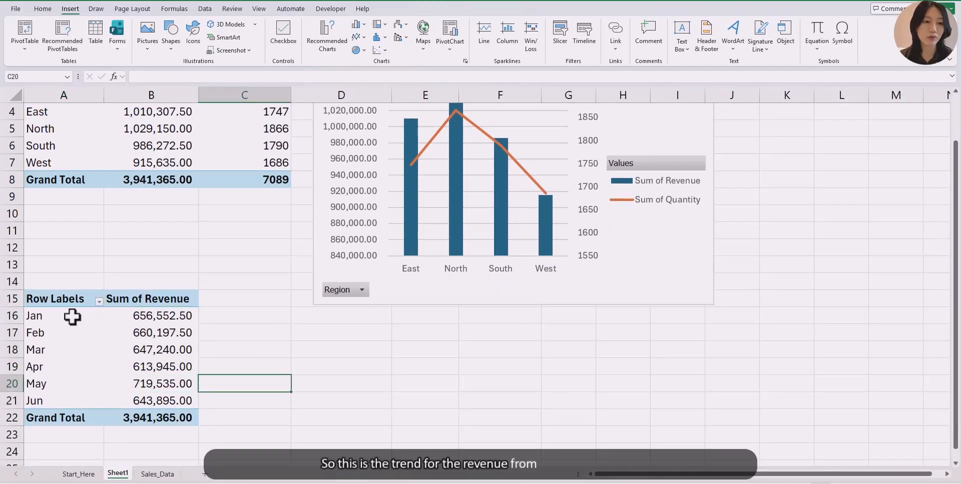
left_click(73, 316)
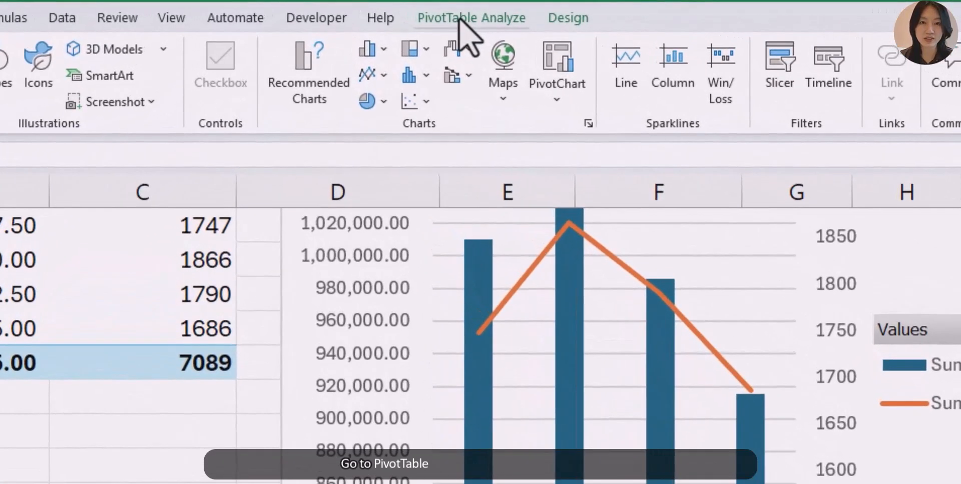
- Insert a line PivotChart for the monthly revenue PivotTable and move it below the first chart
left_click(462, 19)
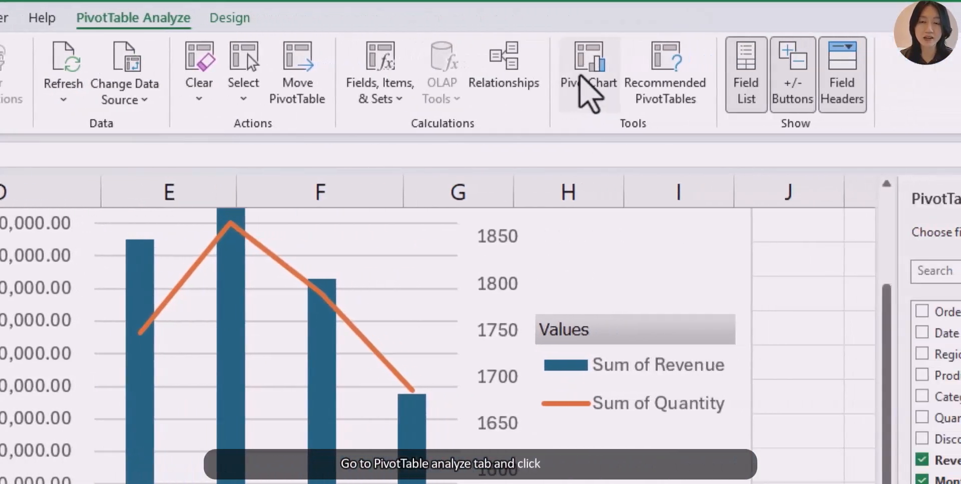
left_click(583, 77)
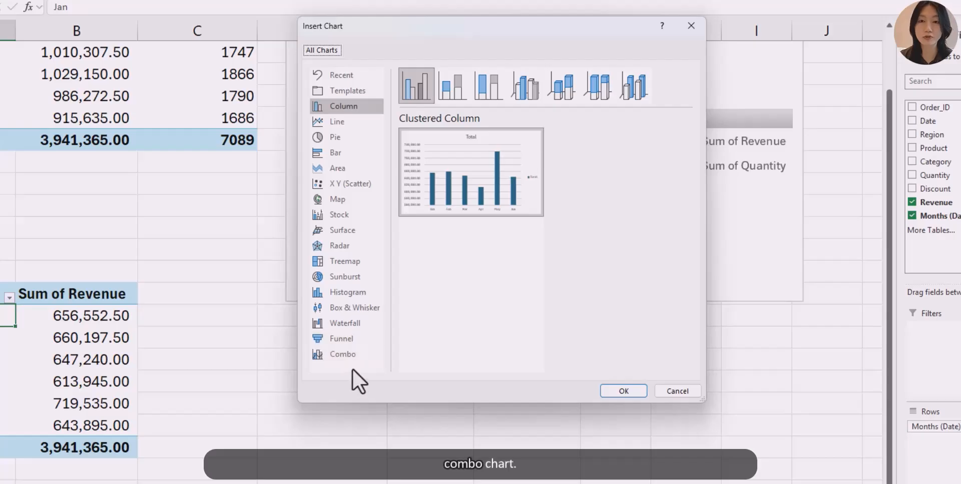
left_click(341, 122)
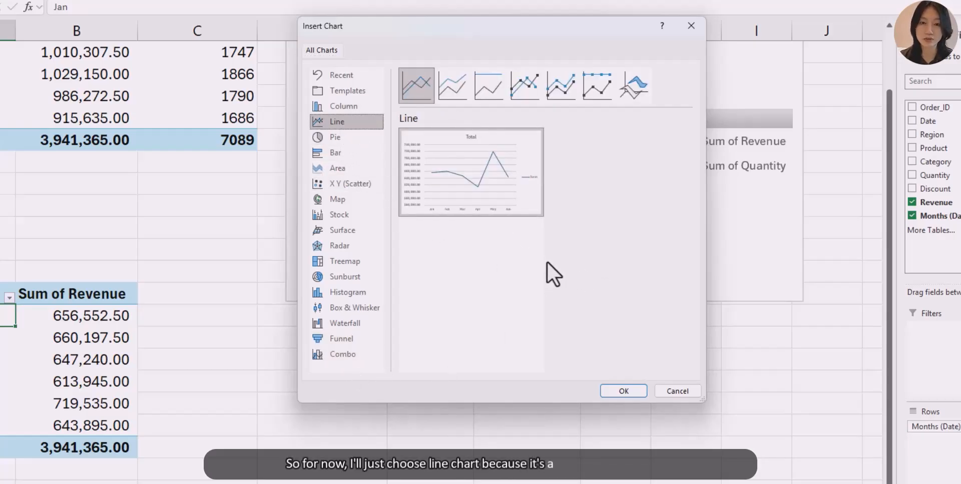
left_click(623, 390)
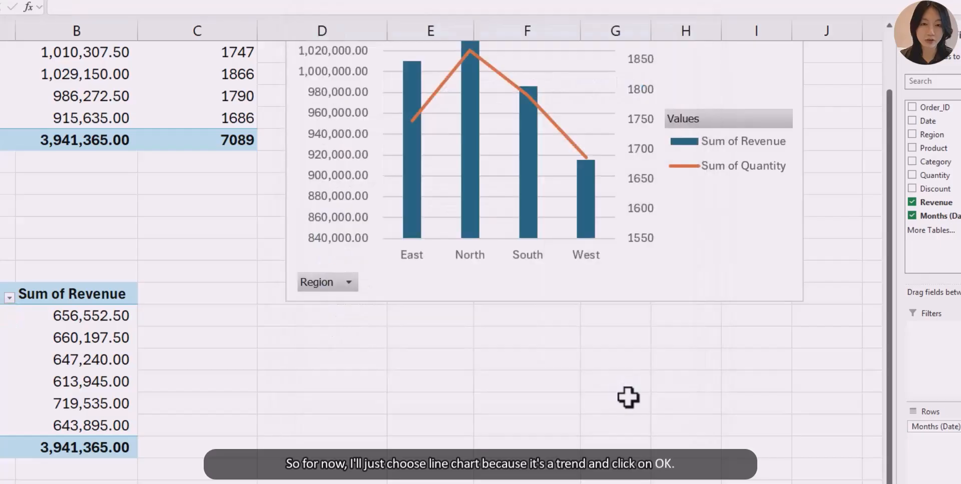
scroll(580, 385, "down", 4)
scroll(572, 368, "up", 3)
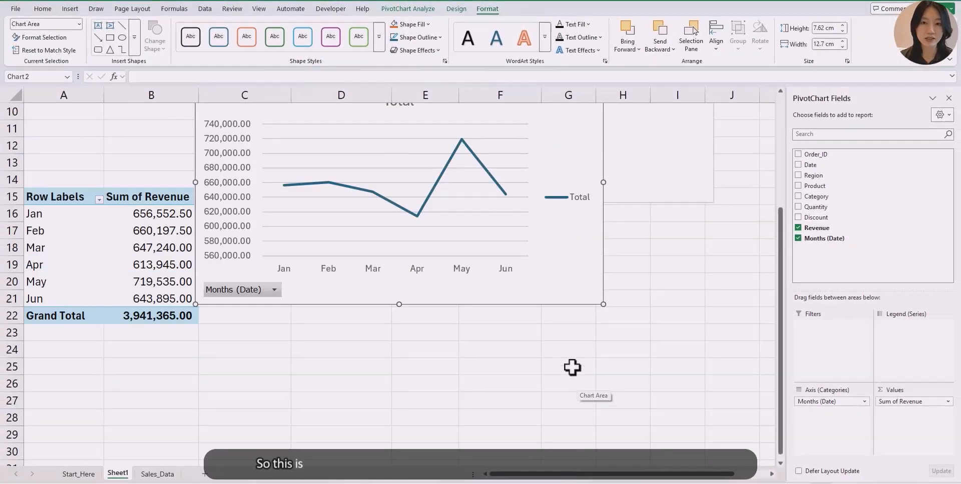
left_click_drag(572, 368, 675, 426)
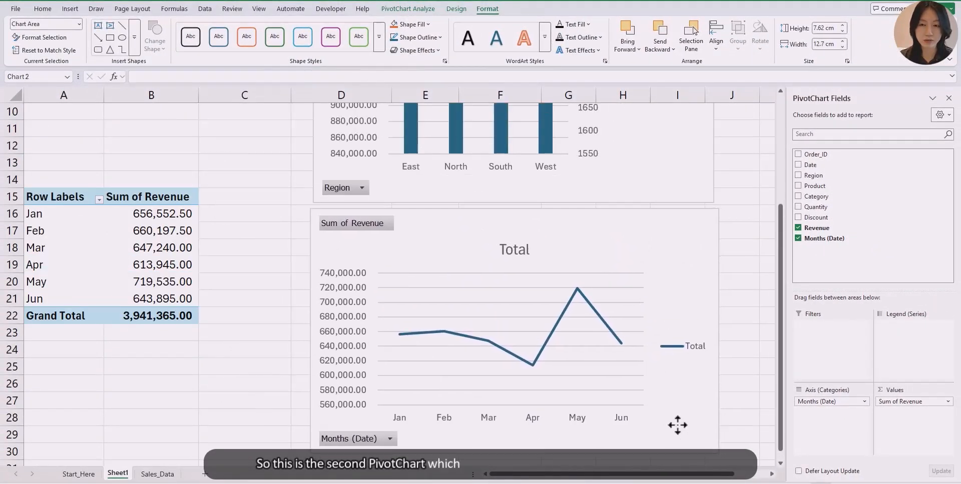
left_click_drag(718, 333, 716, 333)
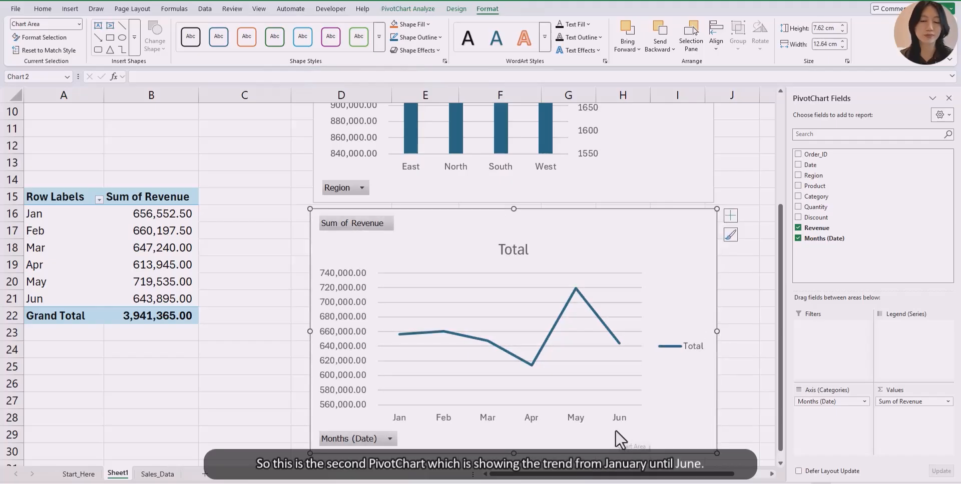
scroll(693, 350, "down", 1)
scroll(693, 351, "up", 3)
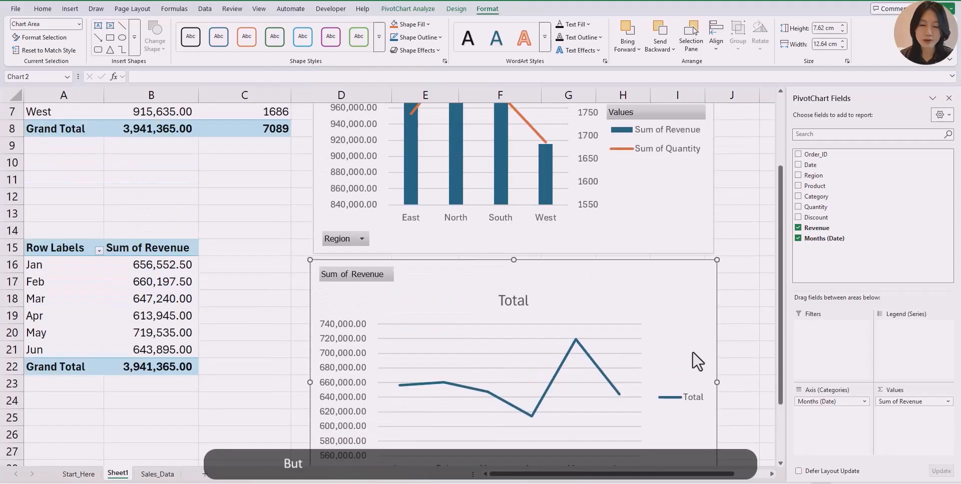
scroll(693, 351, "down", 2)
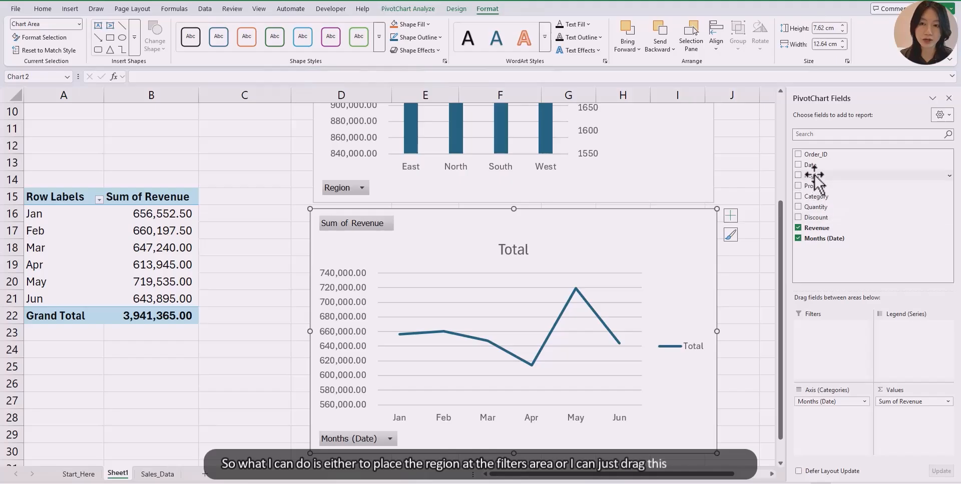
- Add the Region field to the monthly line chart's legend so revenue splits into one line per region
left_click_drag(812, 176, 836, 208)
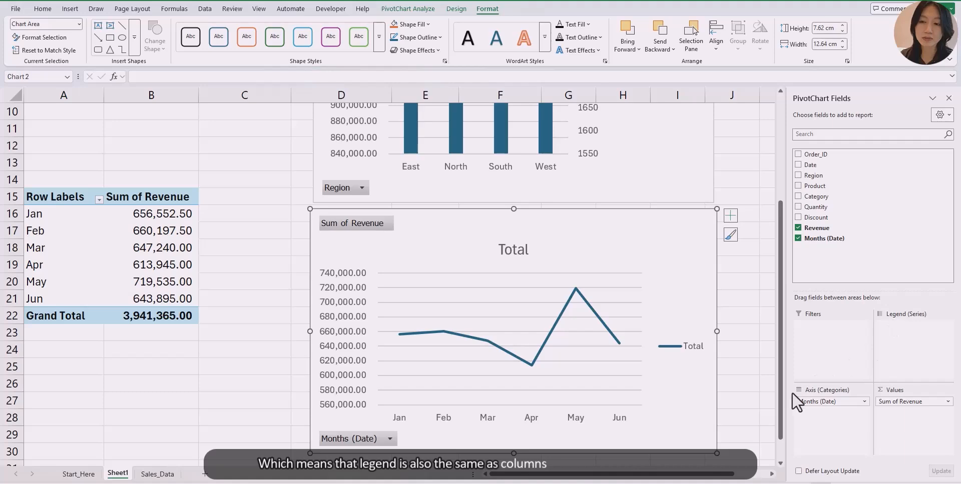
left_click(82, 218)
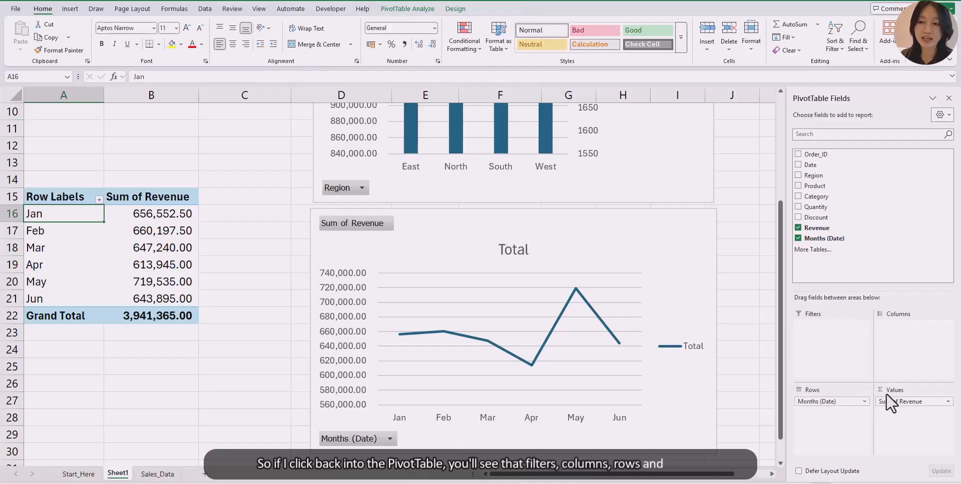
left_click(456, 240)
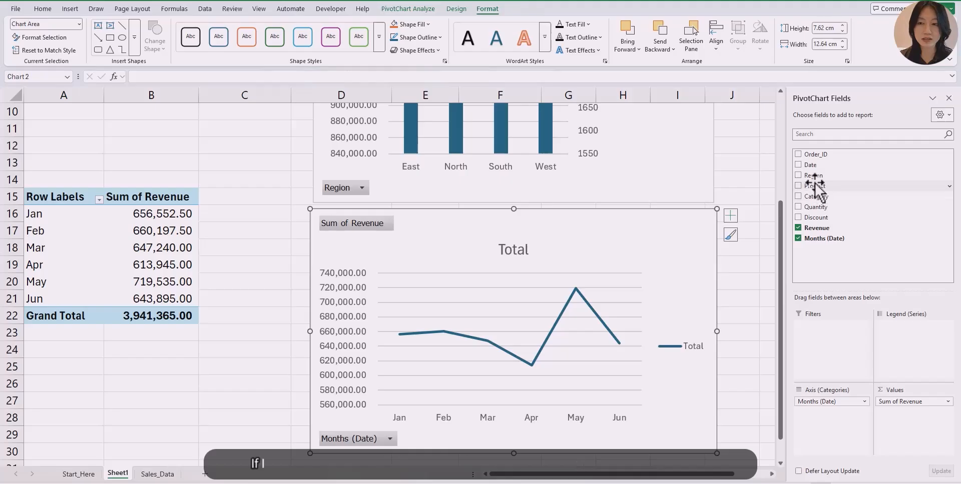
left_click_drag(812, 177, 901, 346)
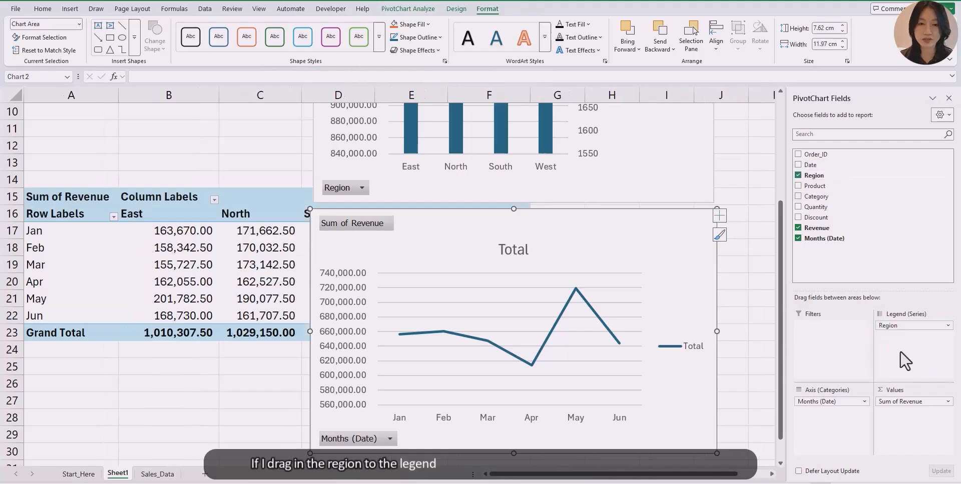
- Move the monthly revenue line chart to the right, beside the region-by-month PivotTable
left_click(208, 237)
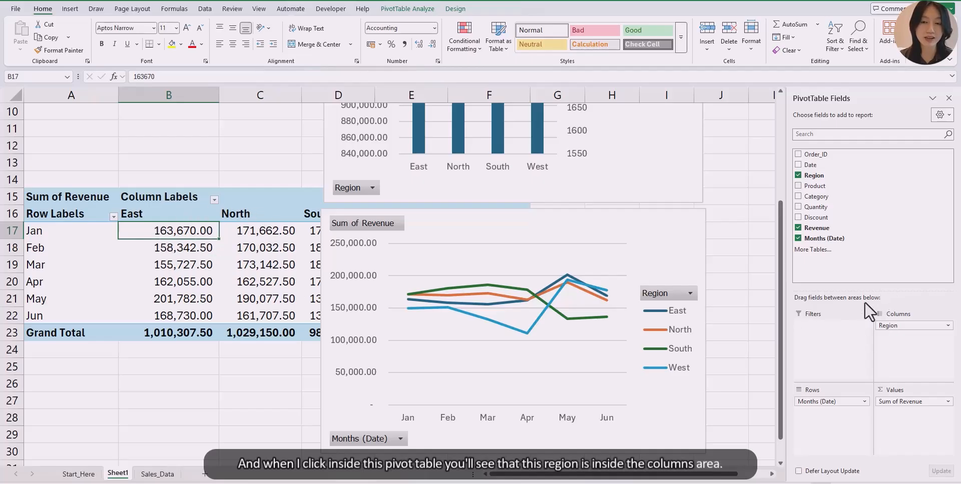
scroll(759, 299, "down", 2)
left_click_drag(665, 122, 722, 150)
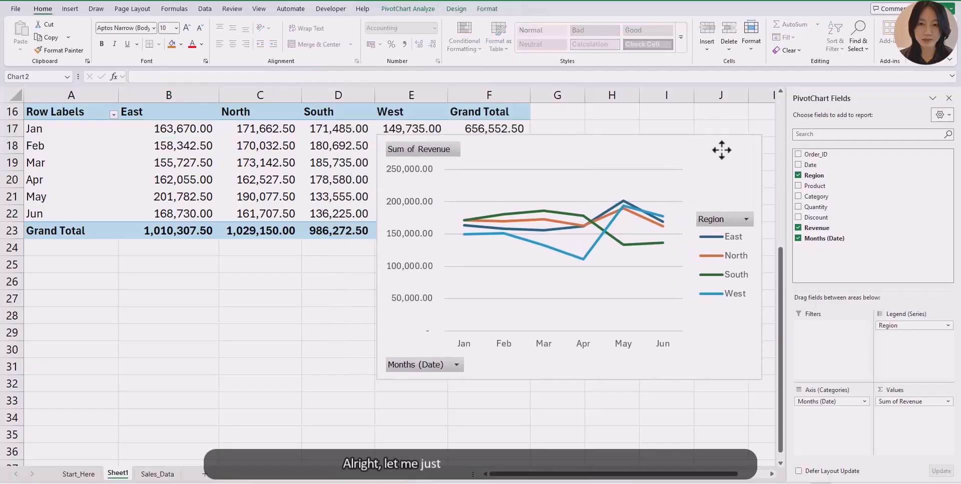
left_click_drag(539, 160, 656, 126)
scroll(654, 187, "up", 2)
left_click_drag(646, 474, 697, 480)
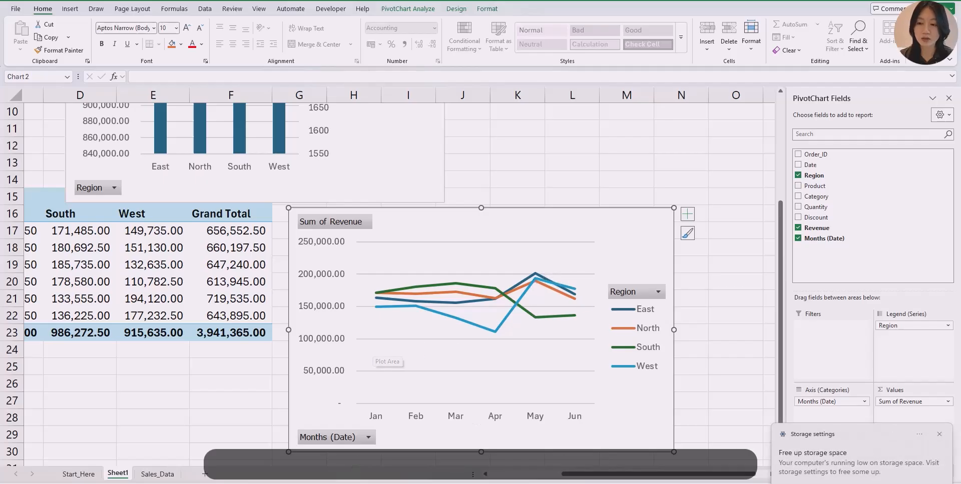
left_click(940, 435)
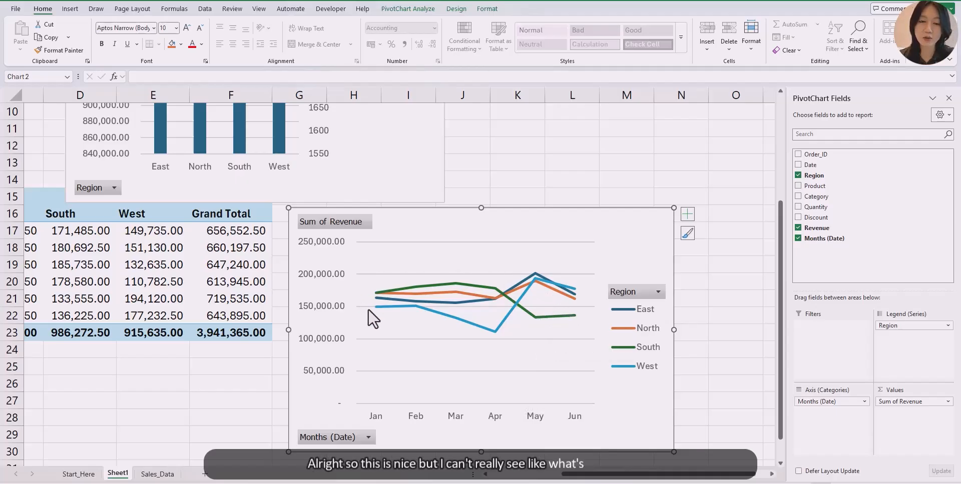
- Add a data table beneath the line chart's plot, toggling data labels on and off along the way
left_click(686, 215)
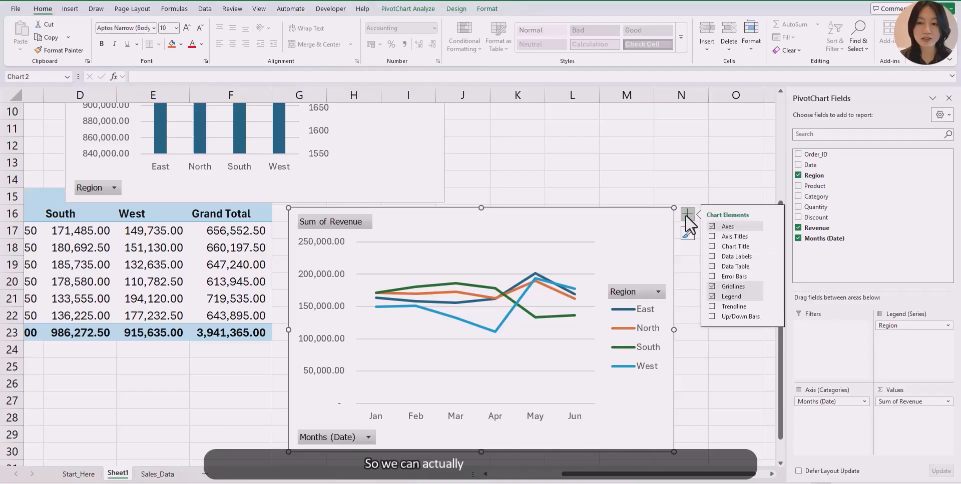
left_click(712, 256)
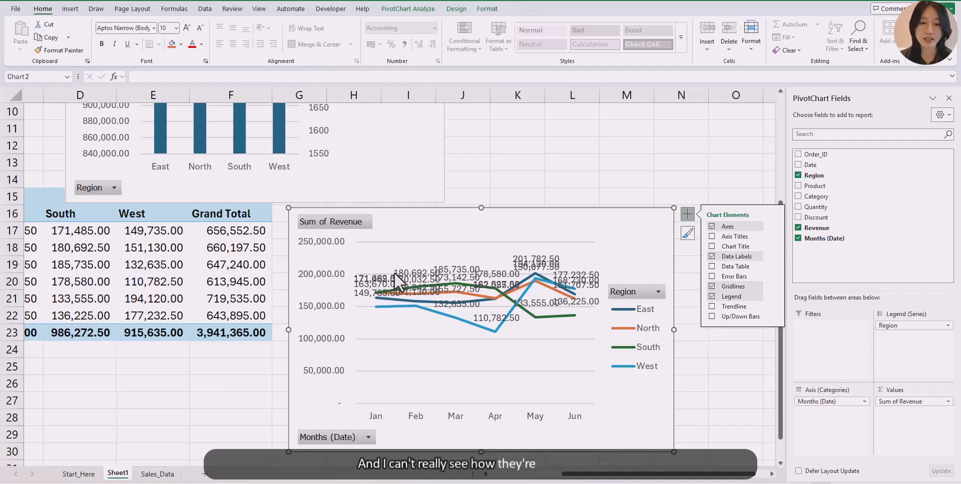
left_click(712, 256)
left_click(711, 267)
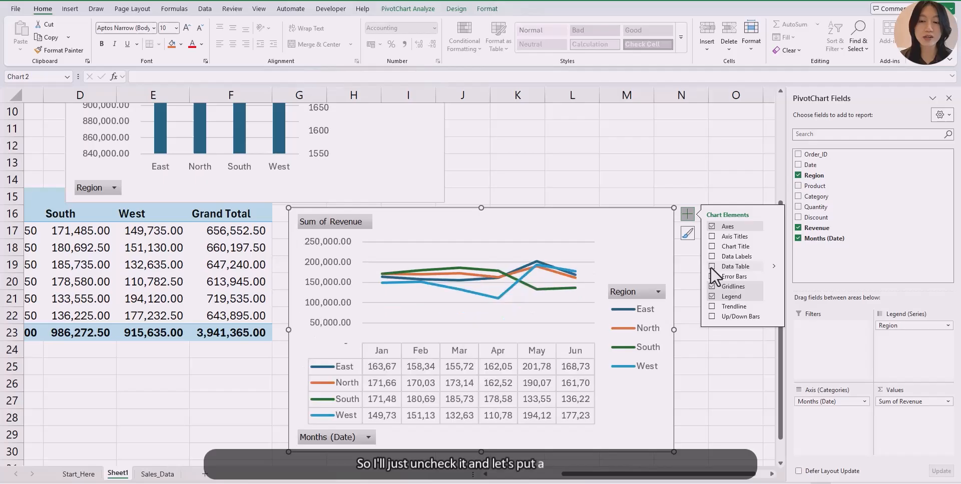
- Widen the line chart so the data table values fit fully
scroll(648, 386, "down", 1)
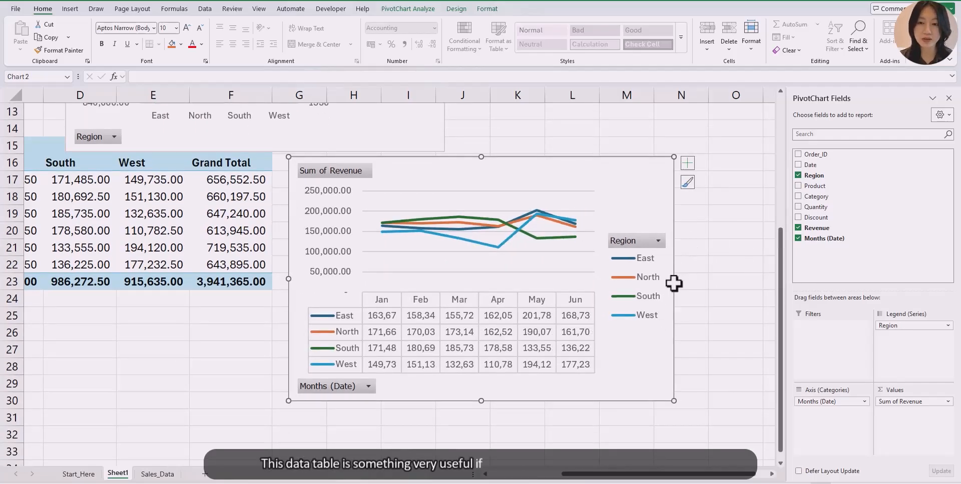
left_click_drag(674, 279, 727, 278)
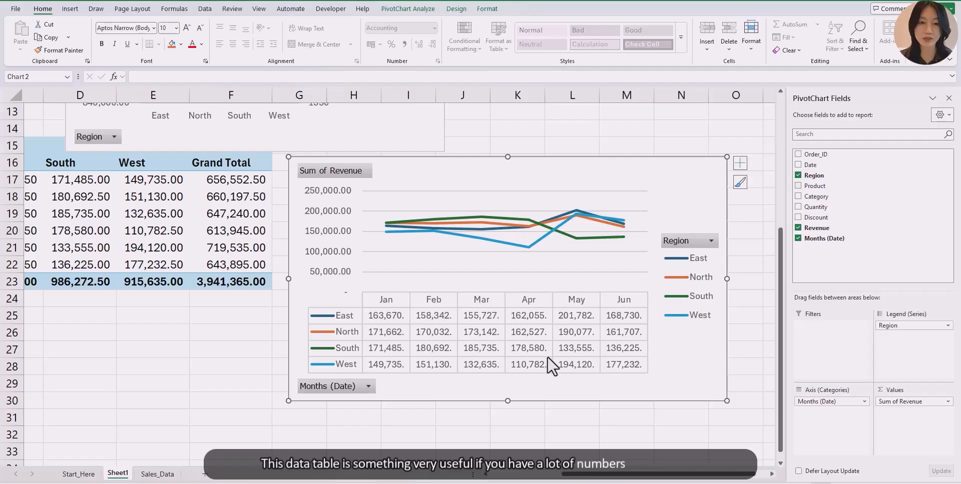
scroll(547, 356, "up", 1)
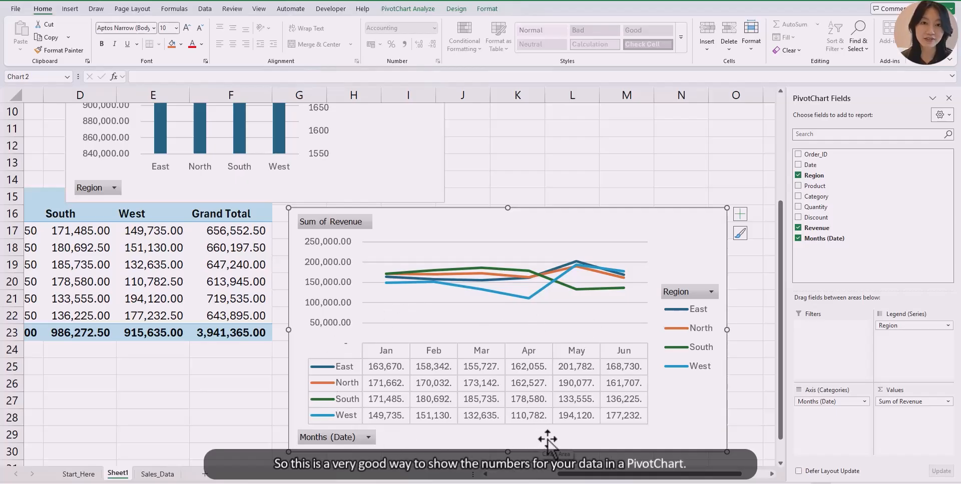
- Move the combo chart to the right, directly above the line chart
scroll(548, 439, "up", 3)
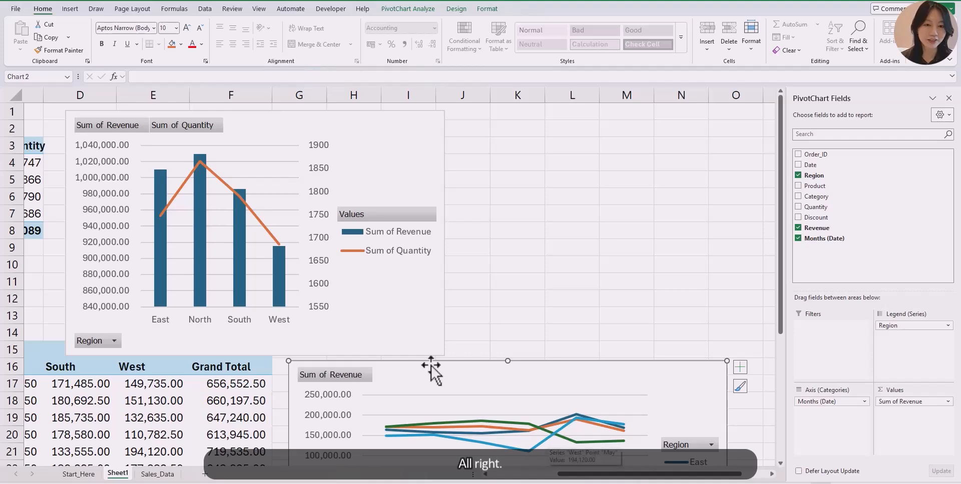
left_click(392, 143)
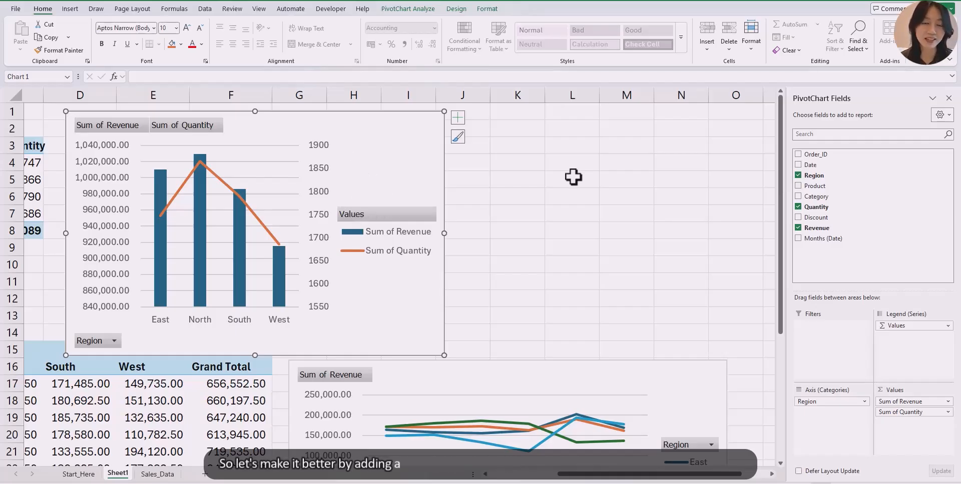
left_click_drag(356, 135, 637, 130)
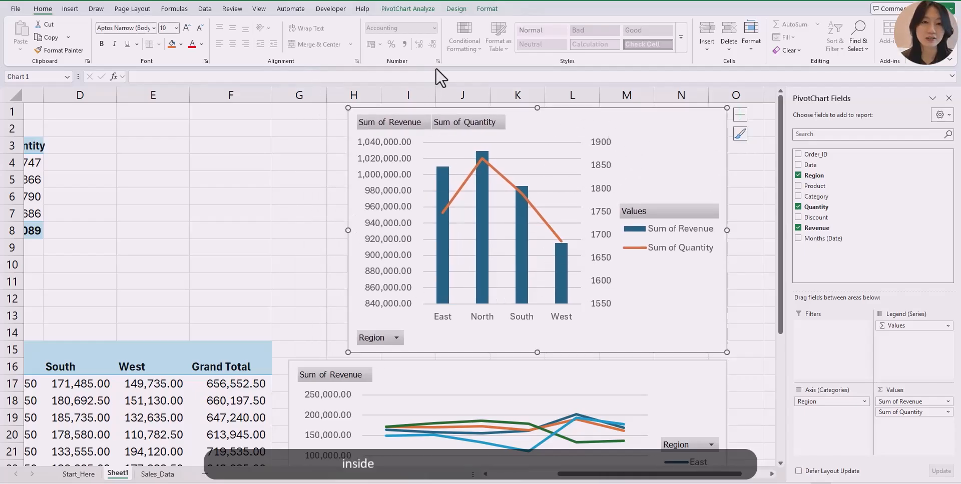
- Insert a Months (Date) slicer for the combo chart and place it beside the chart, shortening it slightly
left_click(402, 9)
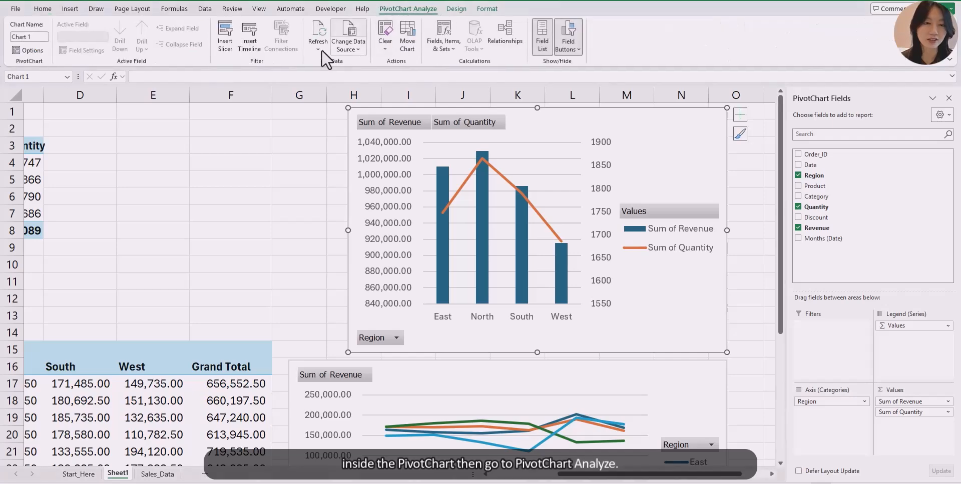
left_click(224, 48)
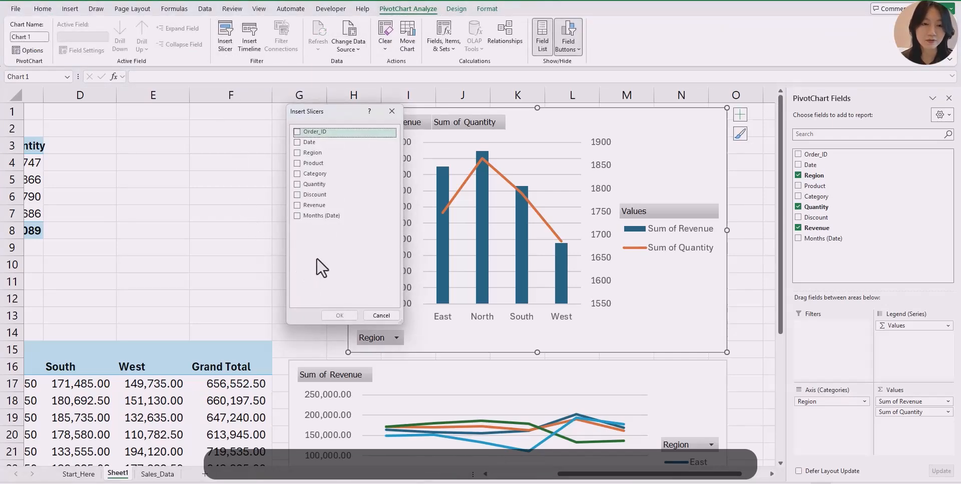
left_click(305, 220)
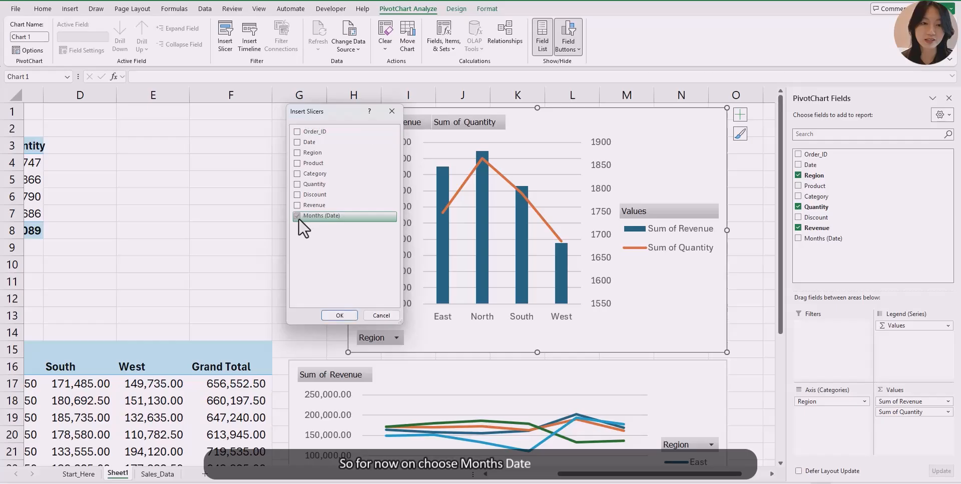
left_click(341, 316)
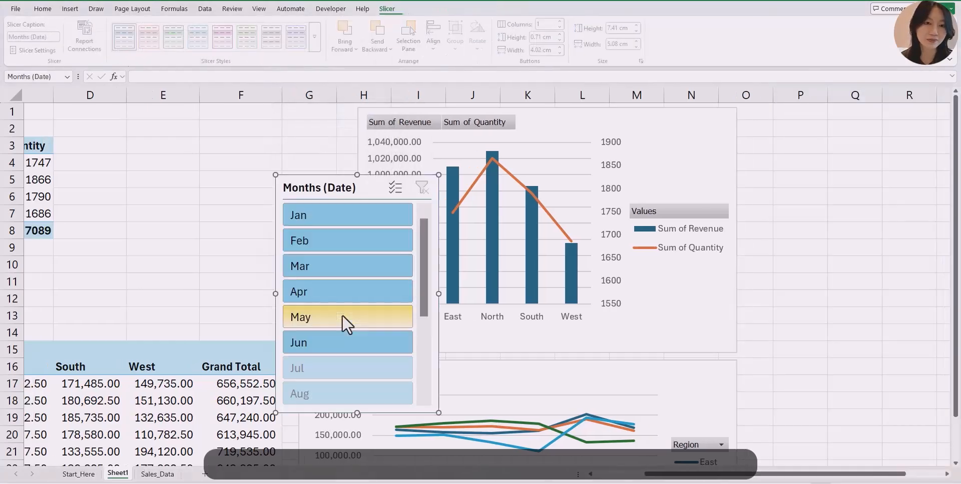
left_click_drag(369, 188, 281, 120)
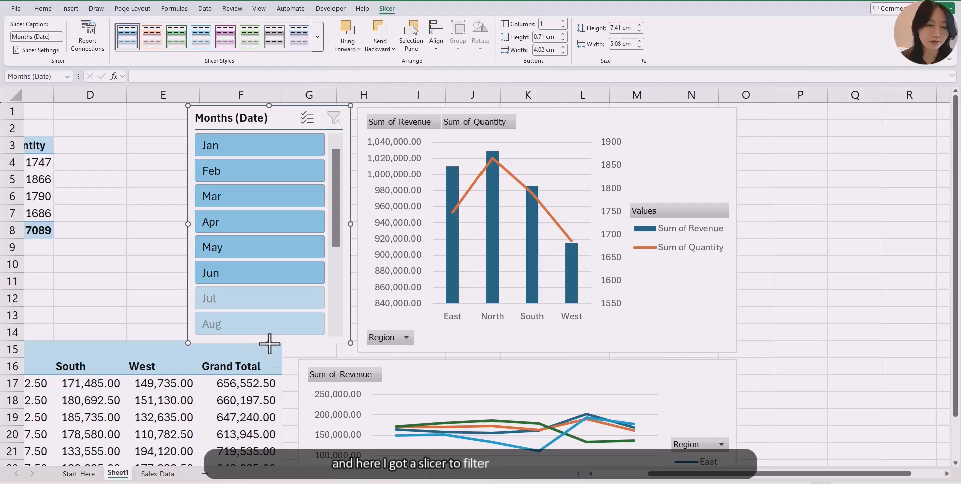
left_click_drag(269, 343, 268, 331)
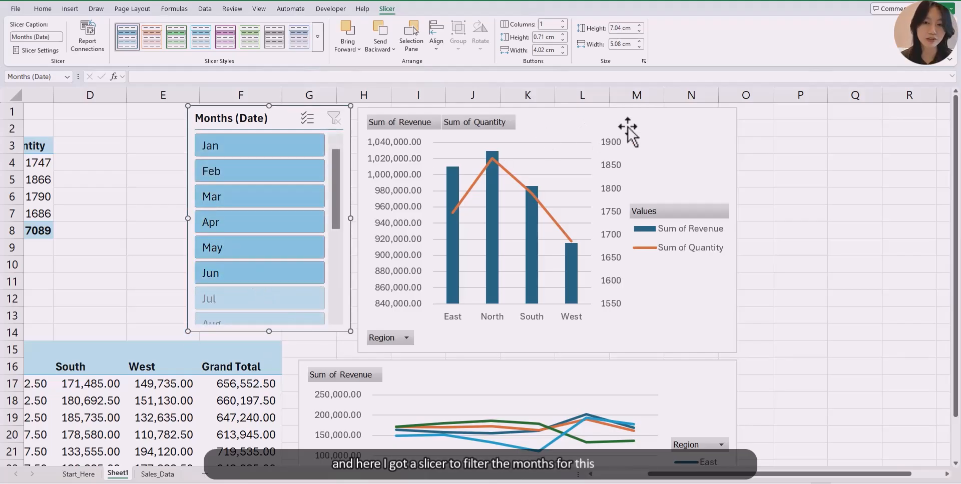
- Filter the combo chart to Feb with the slicer, then clear the slicer filter
left_click(286, 172)
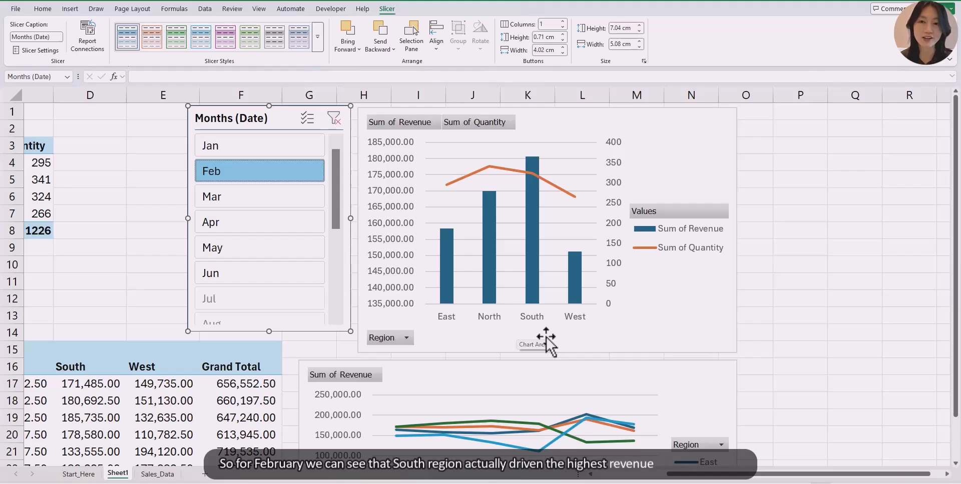
left_click(333, 118)
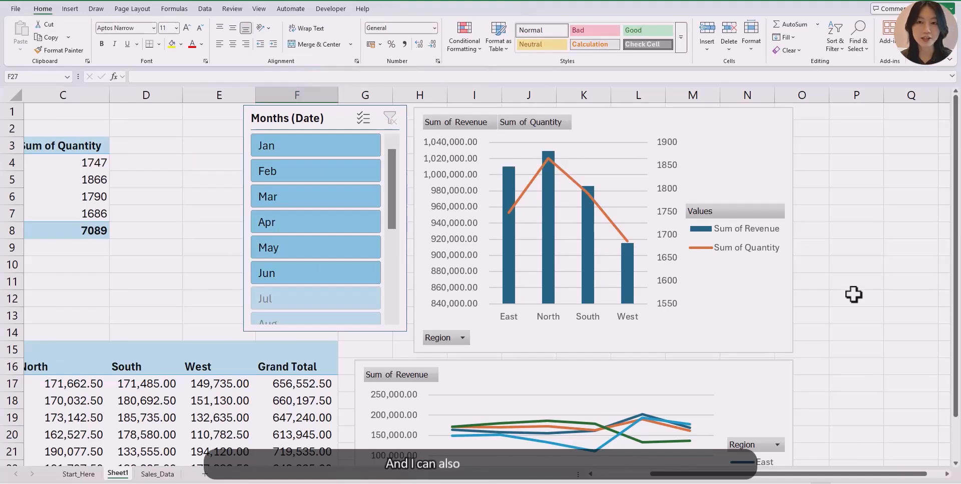
- Move the line PivotChart to a new chart sheet named Chart1
scroll(853, 295, "down", 4)
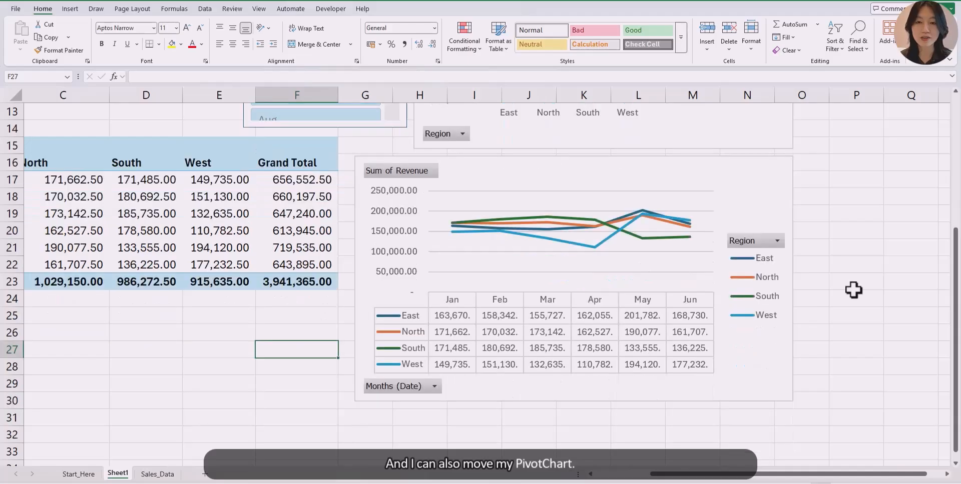
left_click(656, 175)
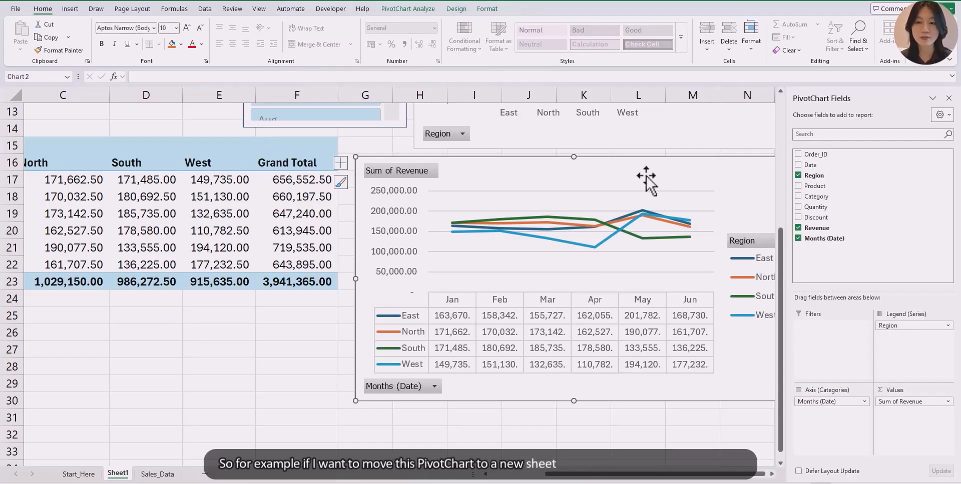
right_click(641, 179)
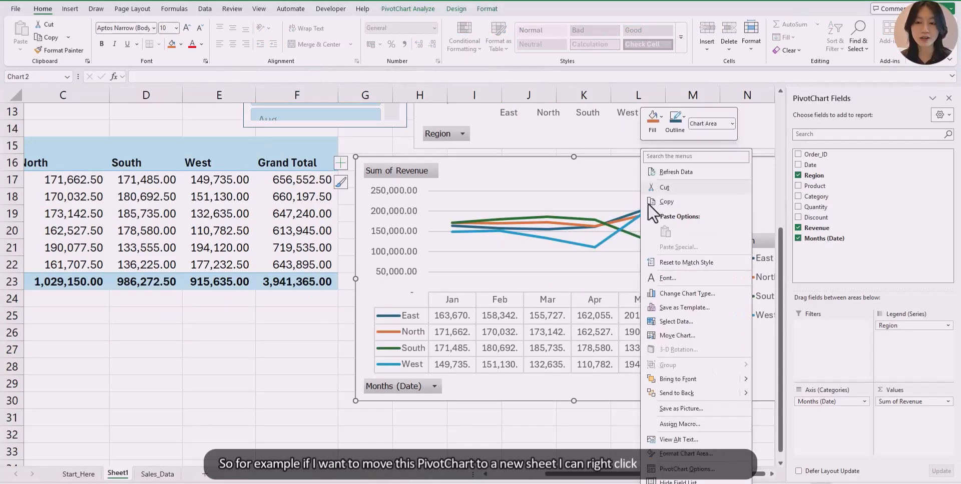
left_click(677, 336)
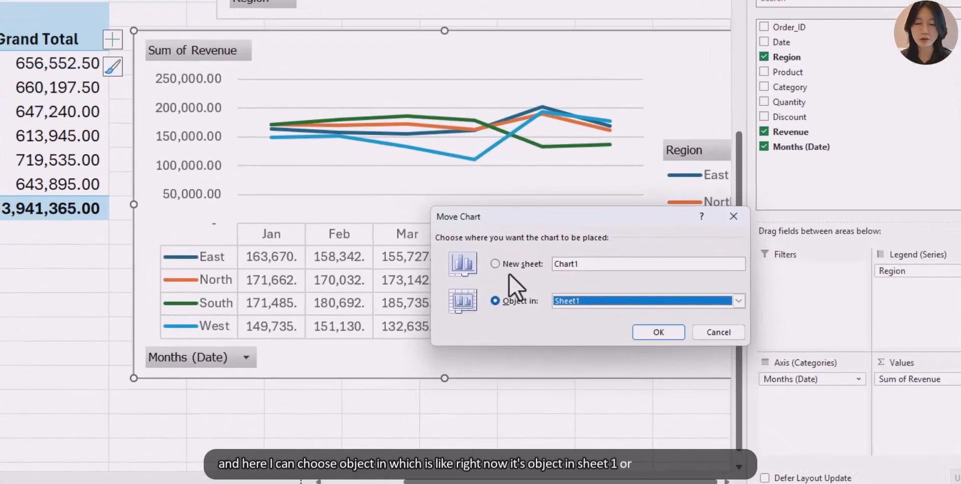
left_click(618, 321)
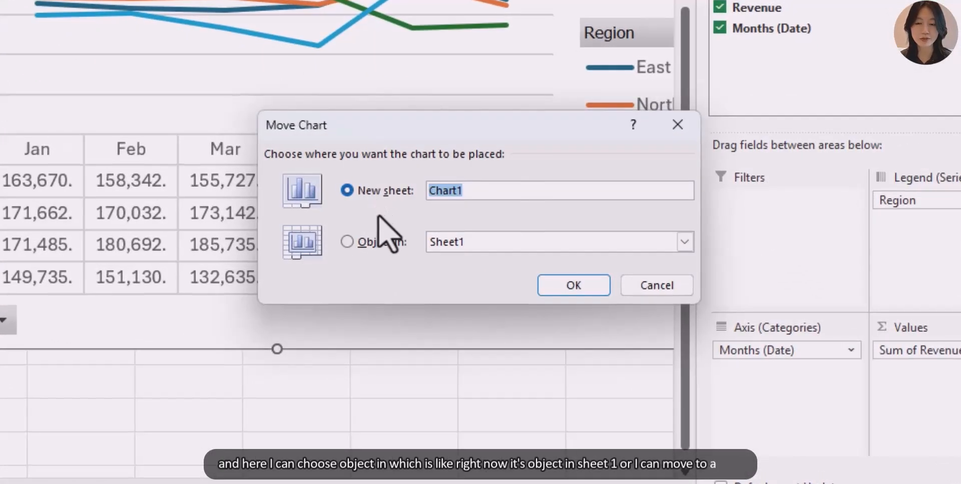
left_click(421, 204)
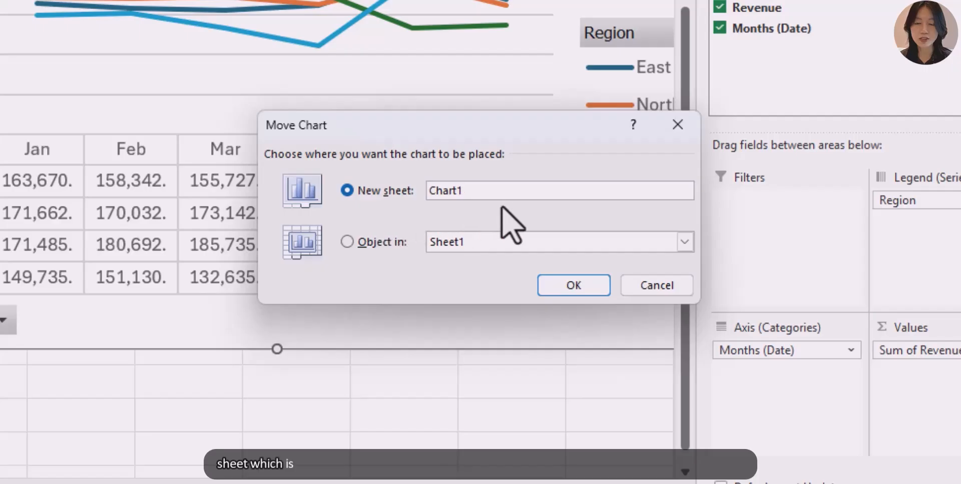
left_click(565, 286)
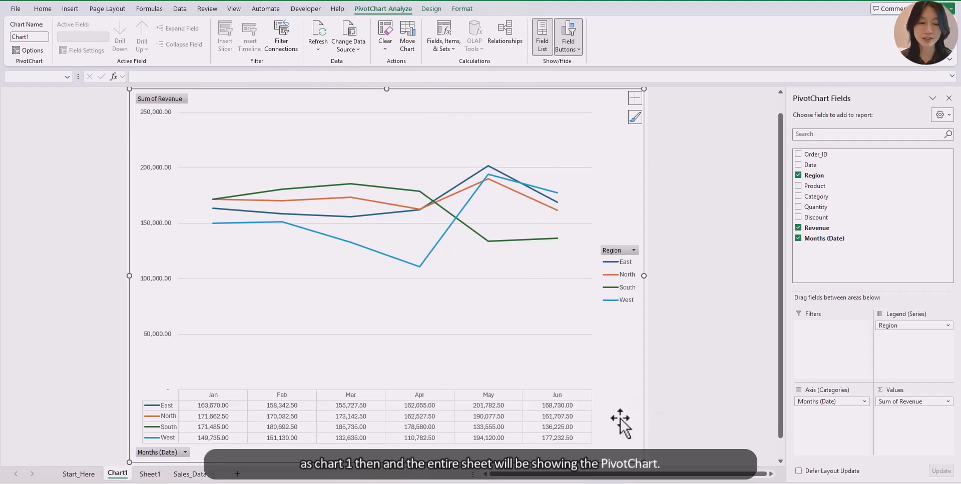
- Filter the line PivotChart's Region field to show only South, then clear the Region filter
left_click(669, 382)
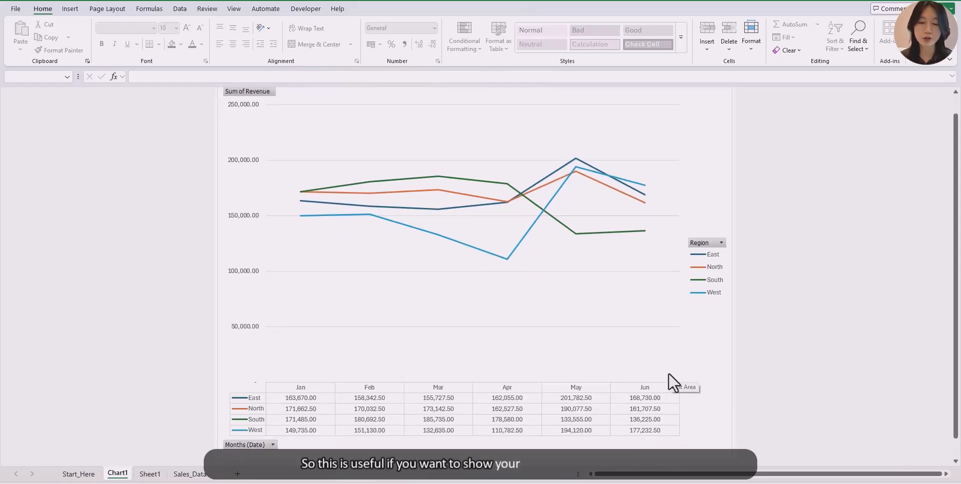
scroll(671, 383, "up", 1)
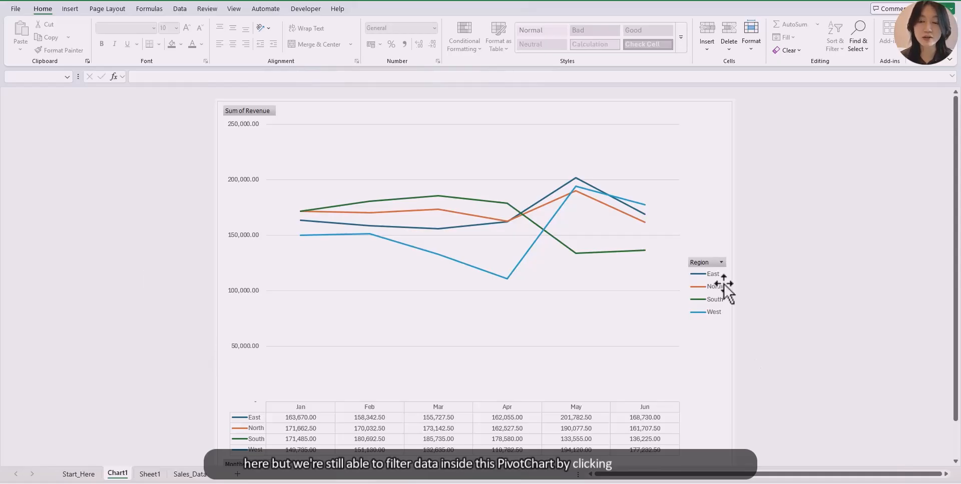
left_click(721, 262)
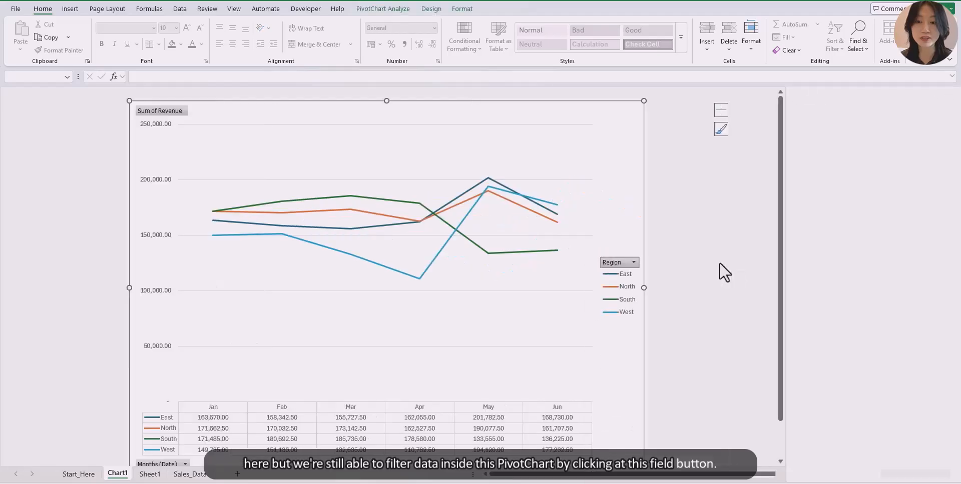
left_click(615, 373)
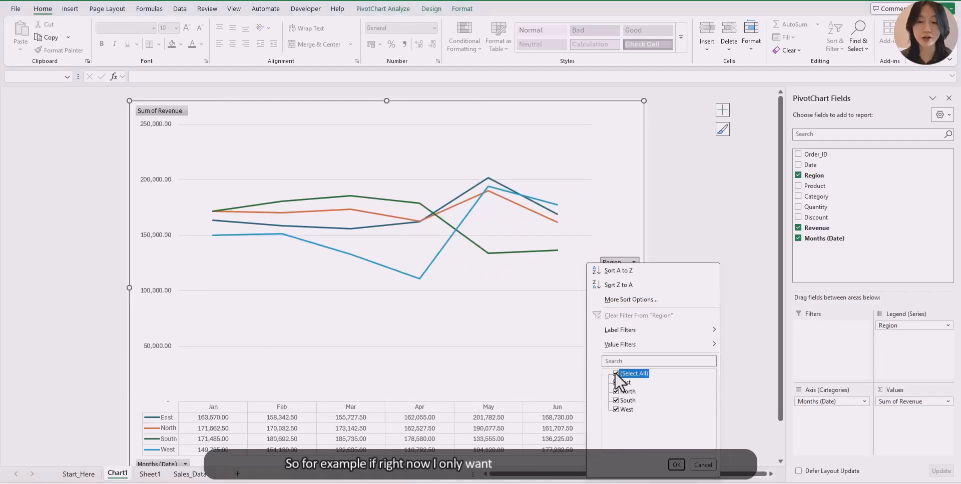
left_click(621, 401)
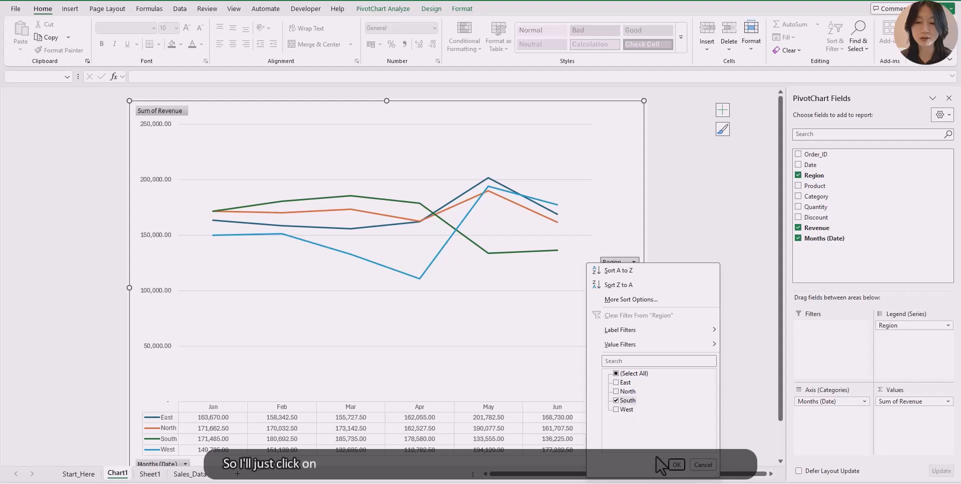
left_click(676, 465)
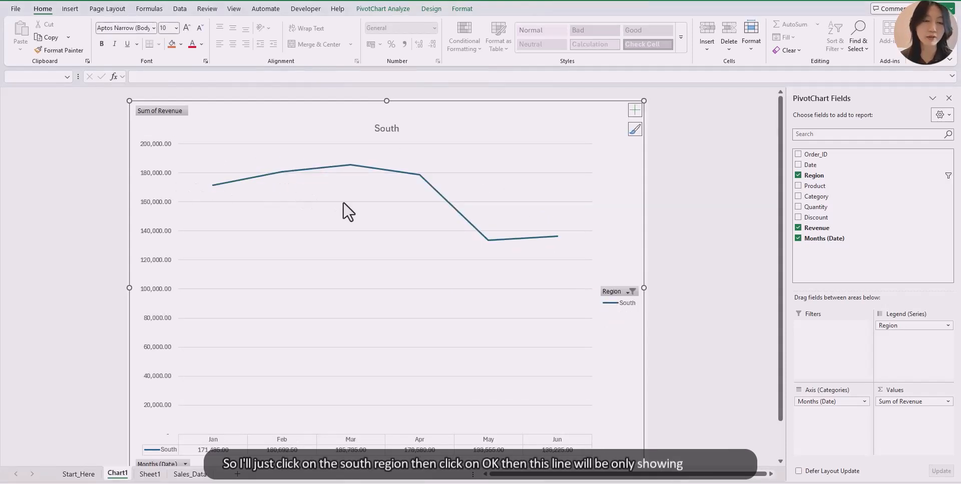
left_click(623, 293)
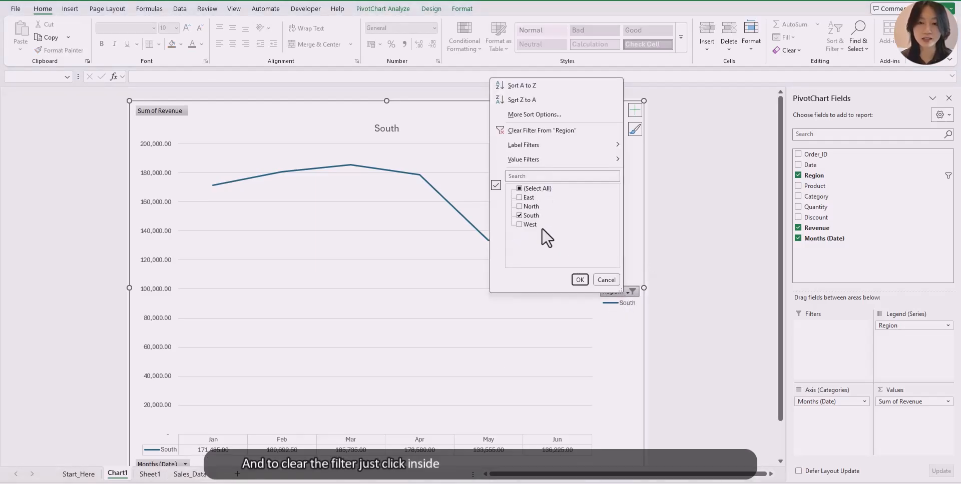
left_click(549, 131)
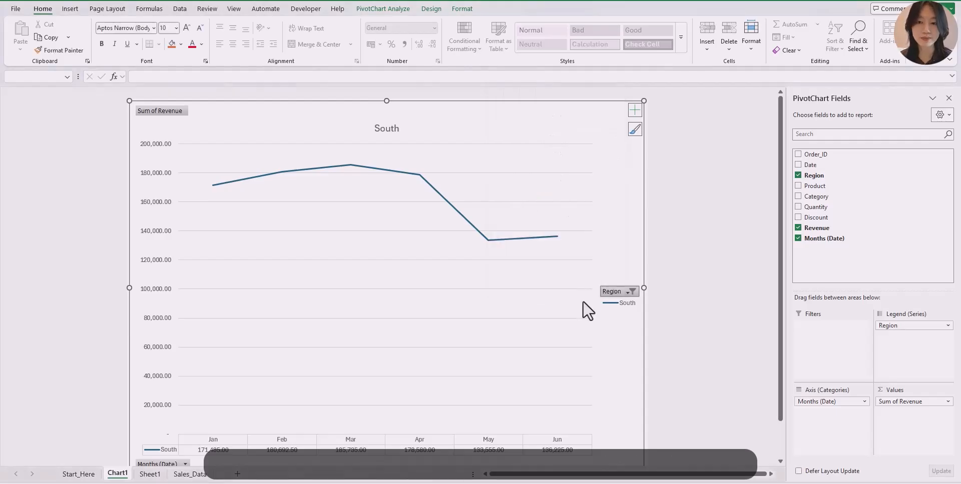
- Go to Sheet1 and unhide the Challenge worksheet
left_click(150, 474)
scroll(461, 350, "up", 4)
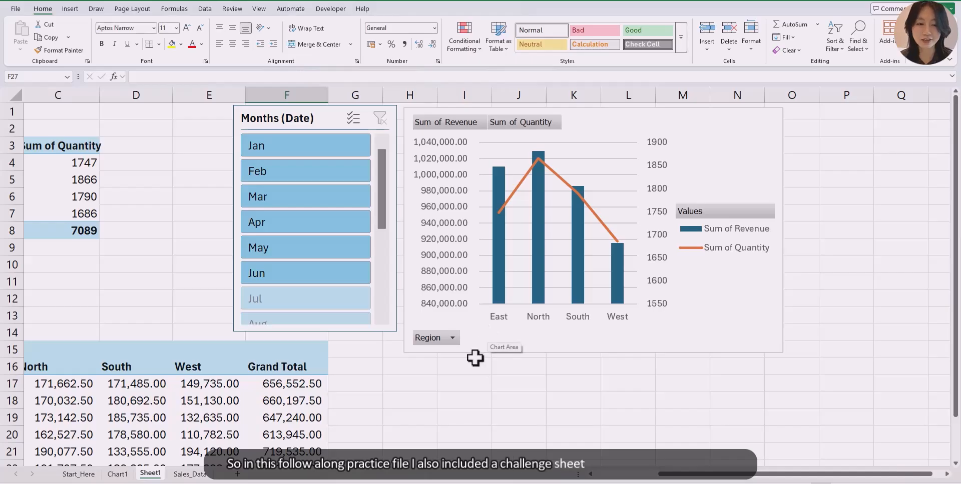
right_click(155, 477)
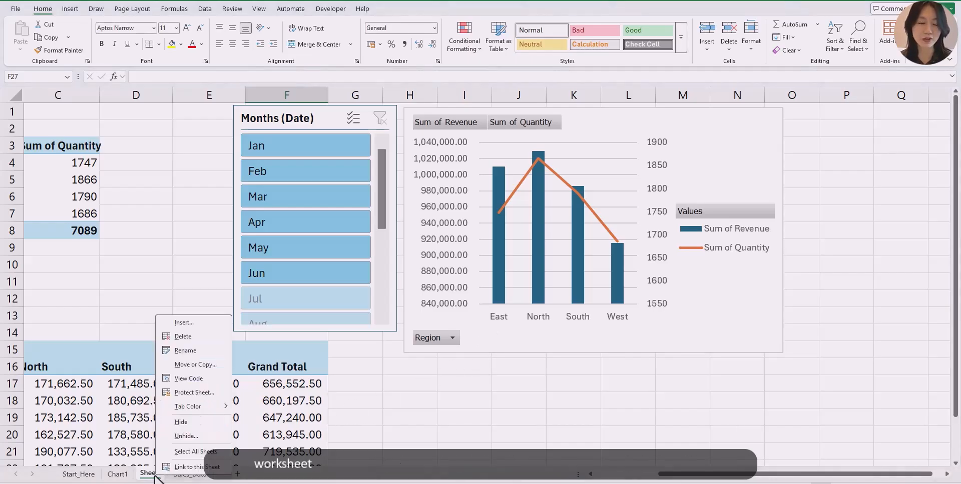
left_click(201, 437)
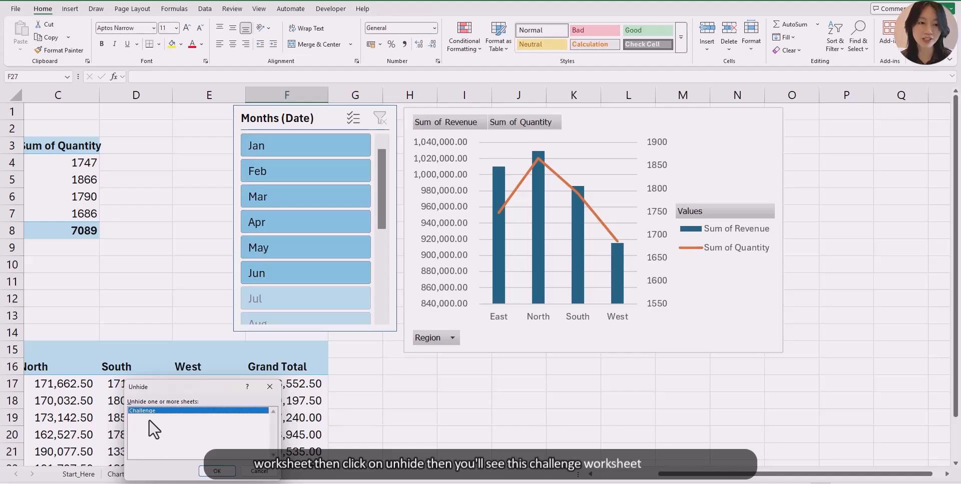
left_click(216, 470)
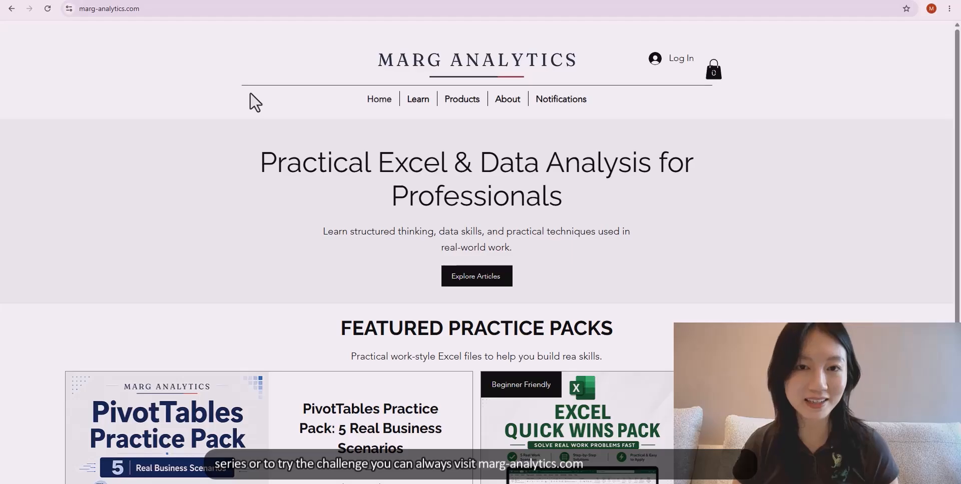
- In the browser, open the PivotTables Tutorial Series post from the marg-analytics.com Learn page, then open the blog search
left_click(419, 102)
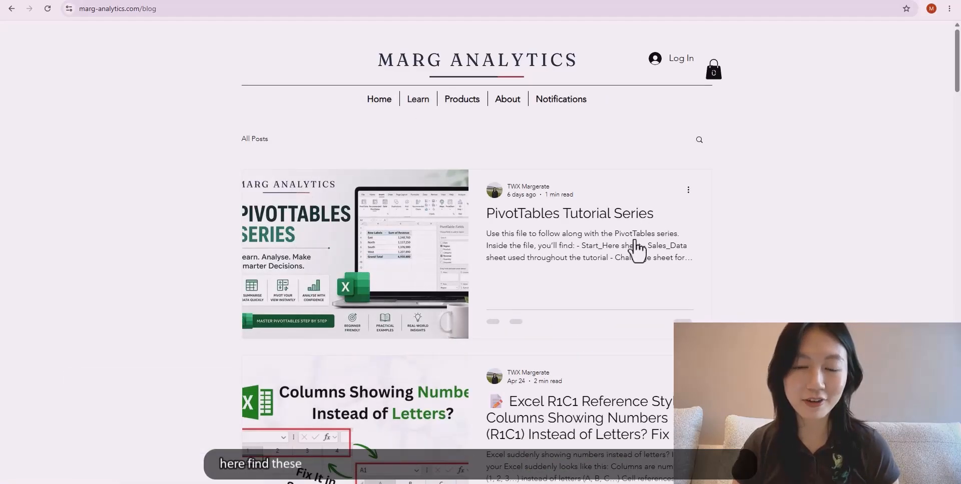
left_click(583, 216)
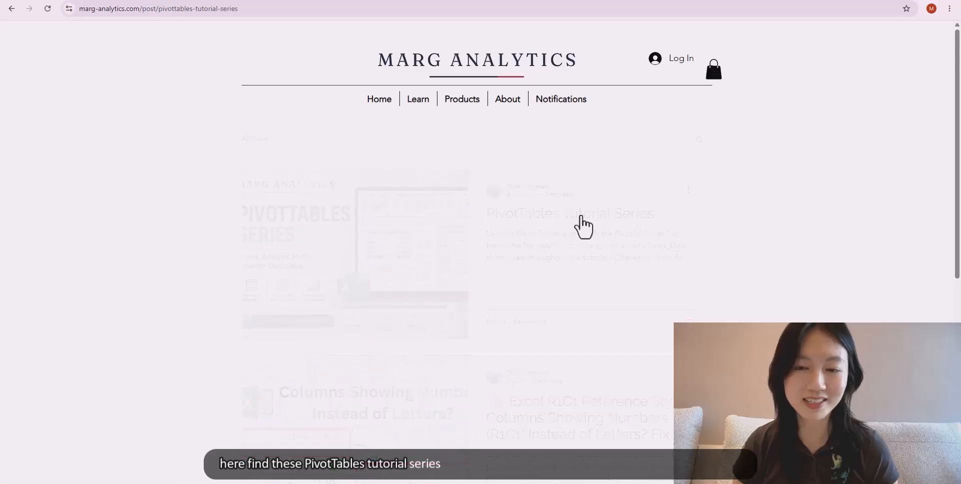
scroll(550, 270, "down", 2)
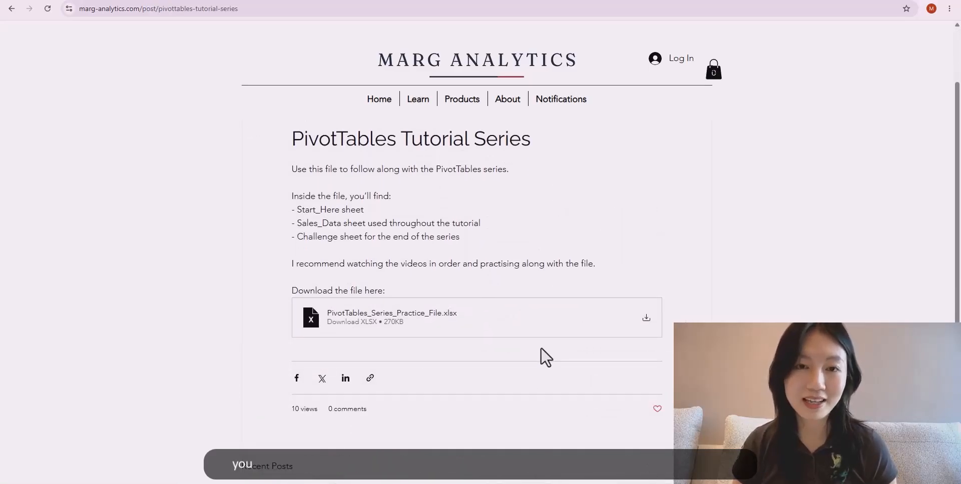
scroll(547, 358, "up", 2)
scroll(639, 210, "down", 1)
scroll(641, 210, "up", 1)
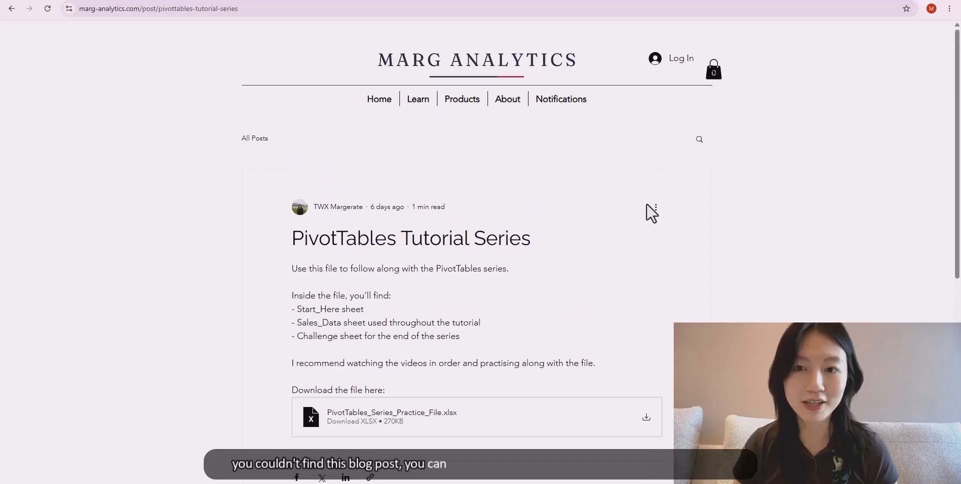
left_click(697, 141)
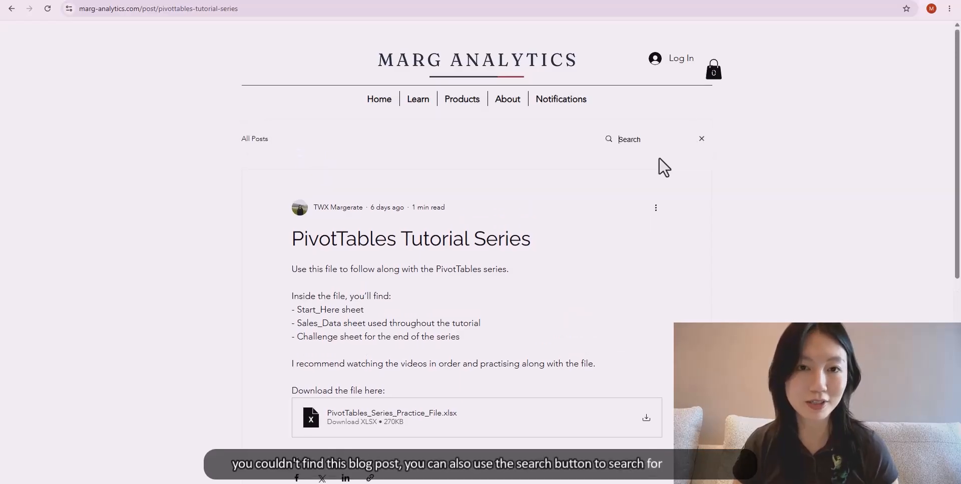